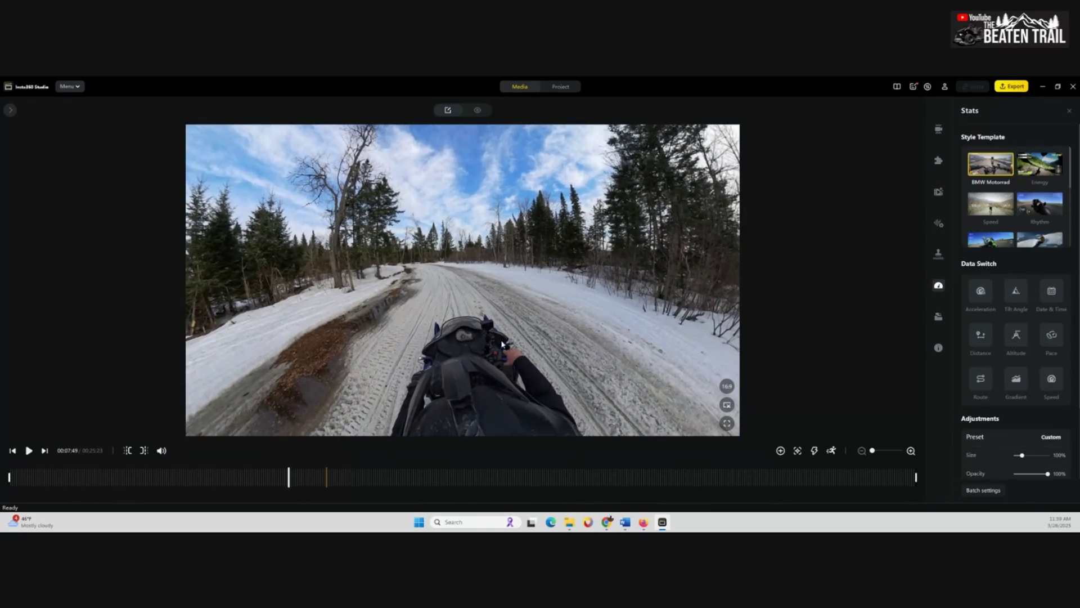
- Play back a few seconds of the snowmobile clip and bring up the media library
left_click(28, 451)
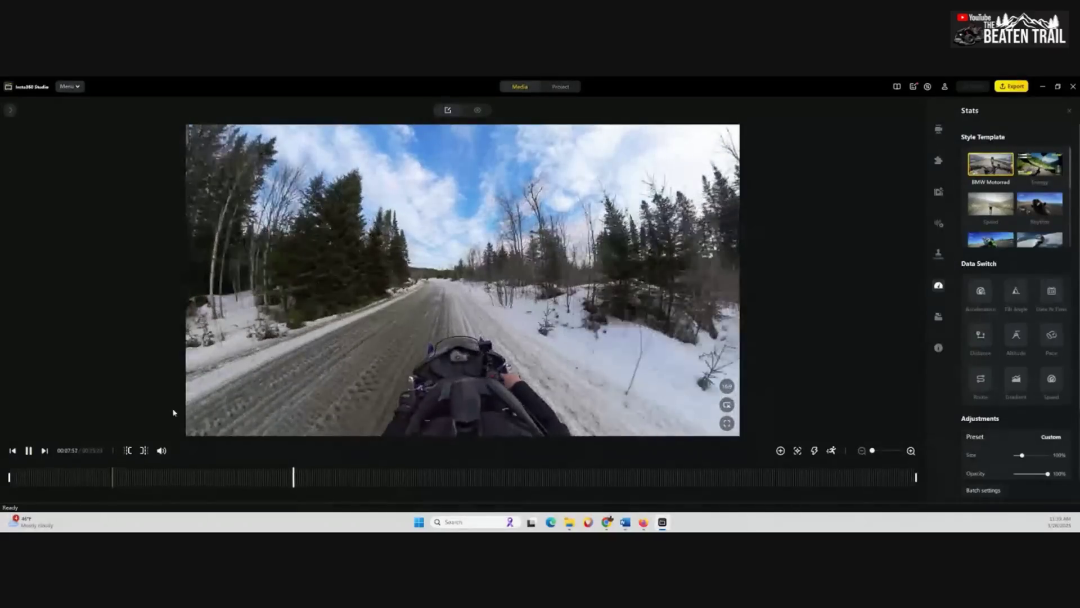
left_click(28, 451)
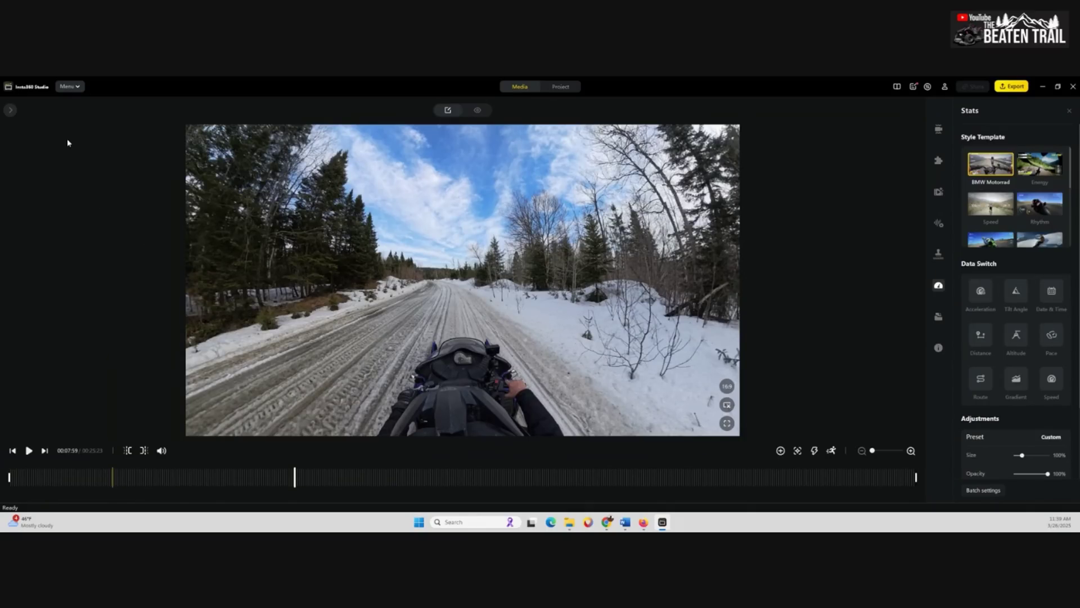
left_click(10, 110)
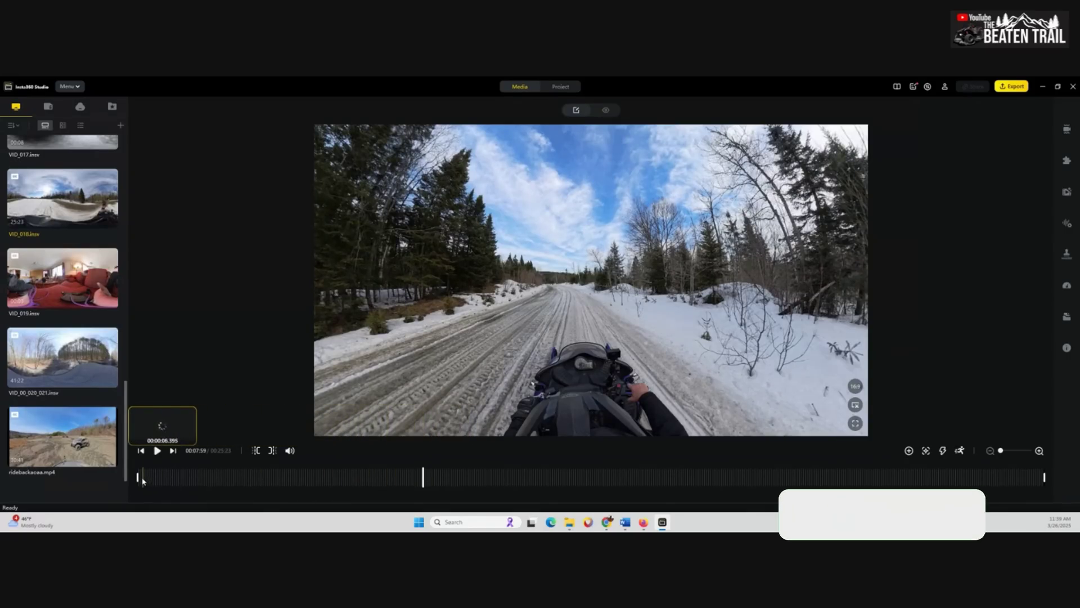
- Trim the VID_018 clip at both its start and end to a length of about 8:02
left_click_drag(138, 477, 298, 477)
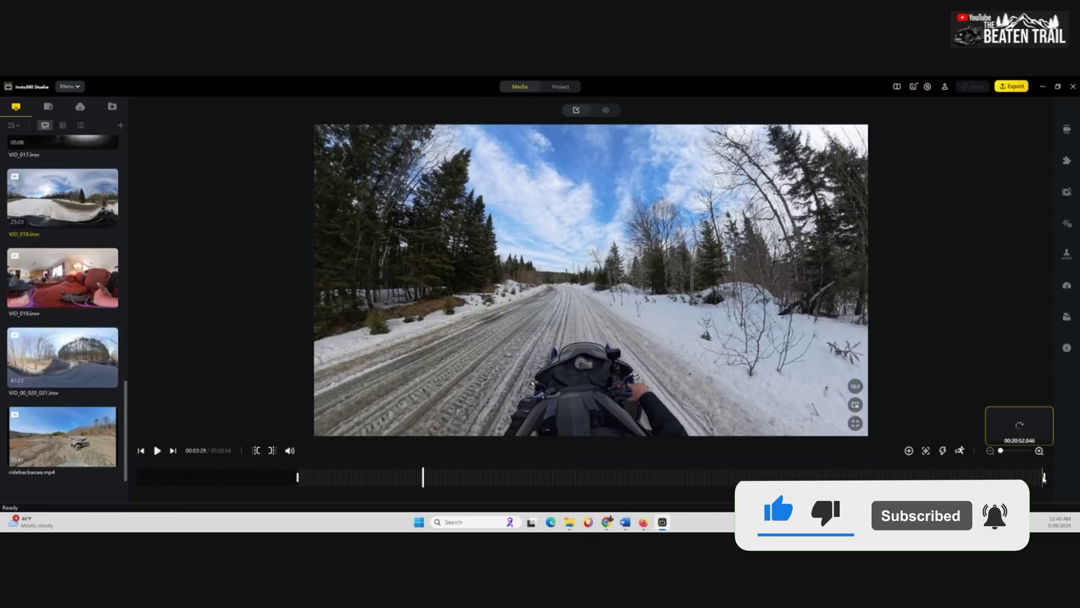
left_click_drag(1045, 478, 586, 487)
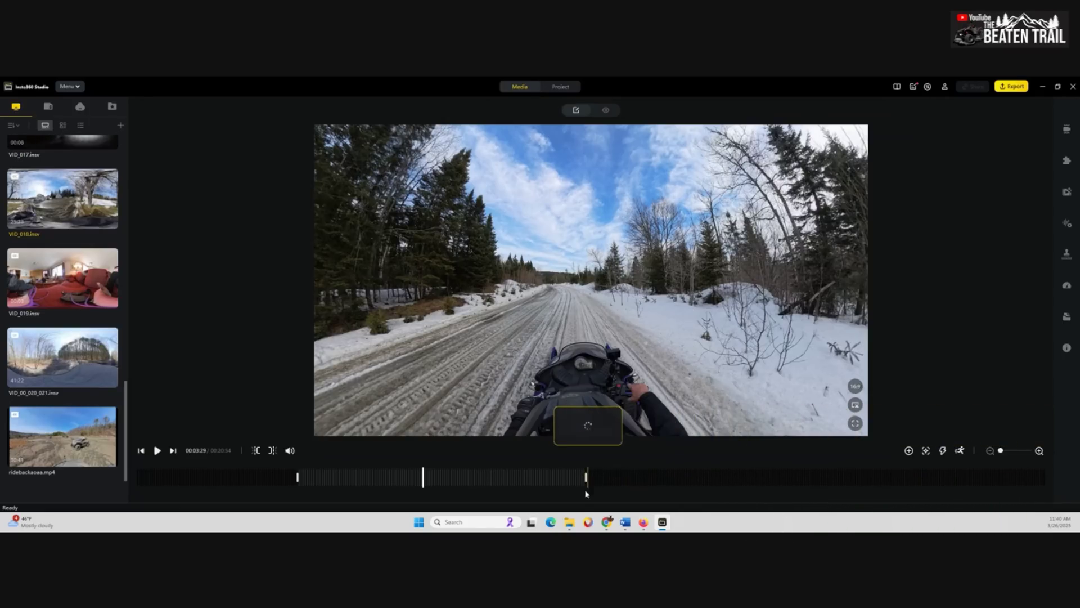
- Scrub through the trimmed clip and place the playhead at 2:57, where the trail opens up near the parked riders
left_click(337, 484)
left_click(430, 484)
left_click(507, 484)
left_click(532, 498)
left_click(526, 497)
left_click(476, 496)
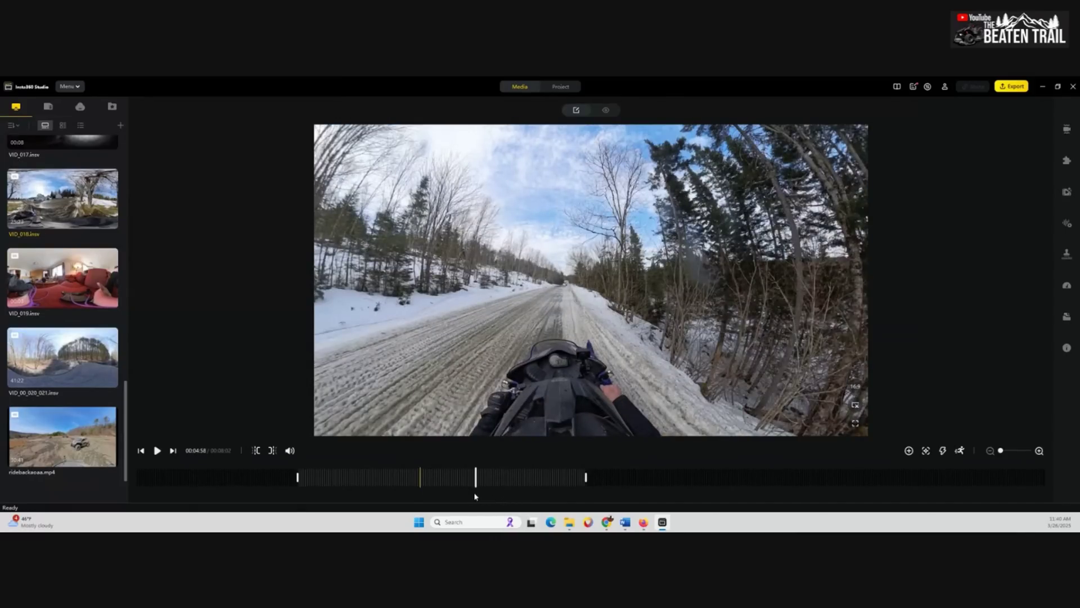
left_click(425, 496)
left_click(404, 497)
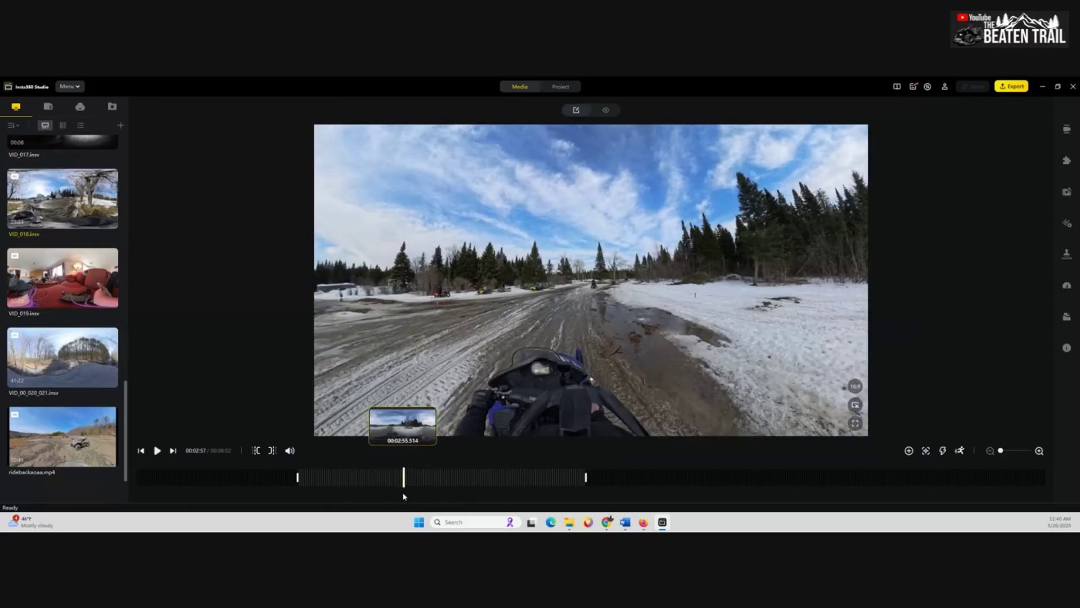
left_click(435, 479)
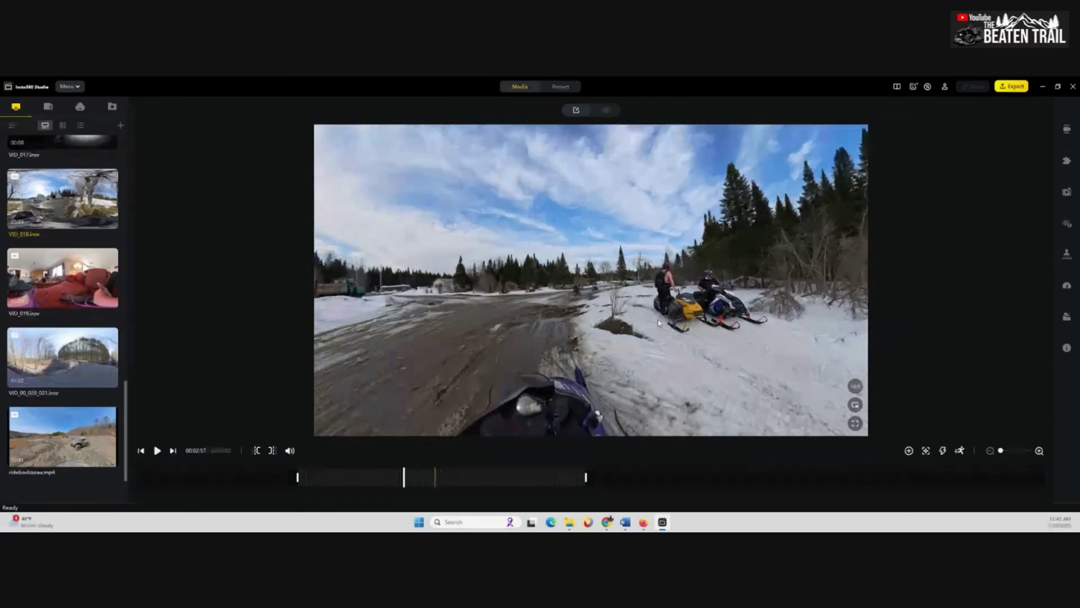
- Add a keyframe at 2:57 with the view turned and zoomed in on the two parked snowmobiles
left_click_drag(656, 337, 544, 326)
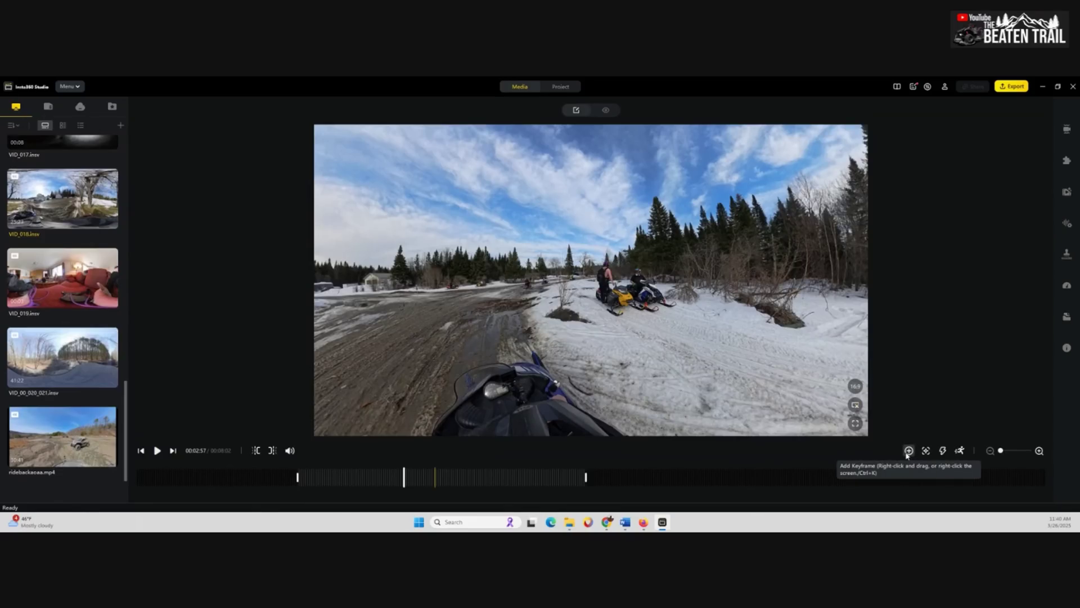
left_click(907, 454)
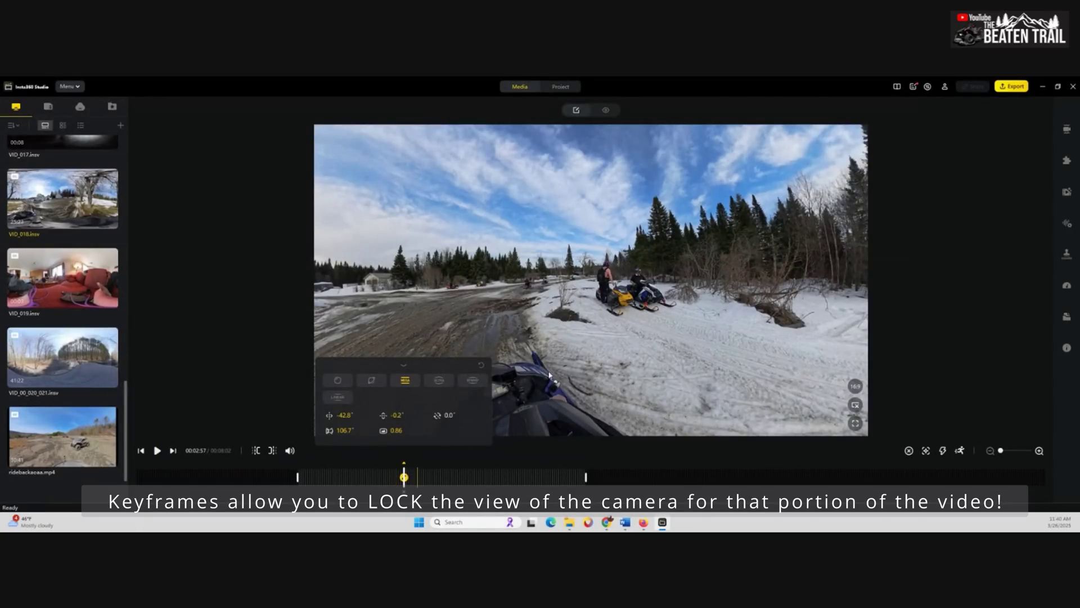
scroll(598, 353, "up", 6)
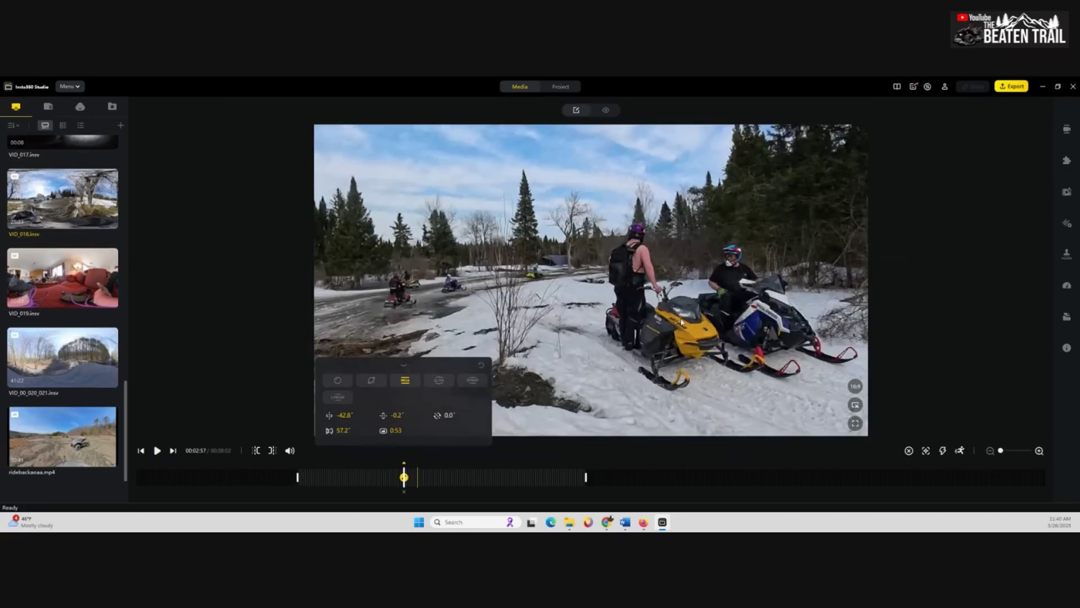
left_click_drag(584, 316, 515, 293)
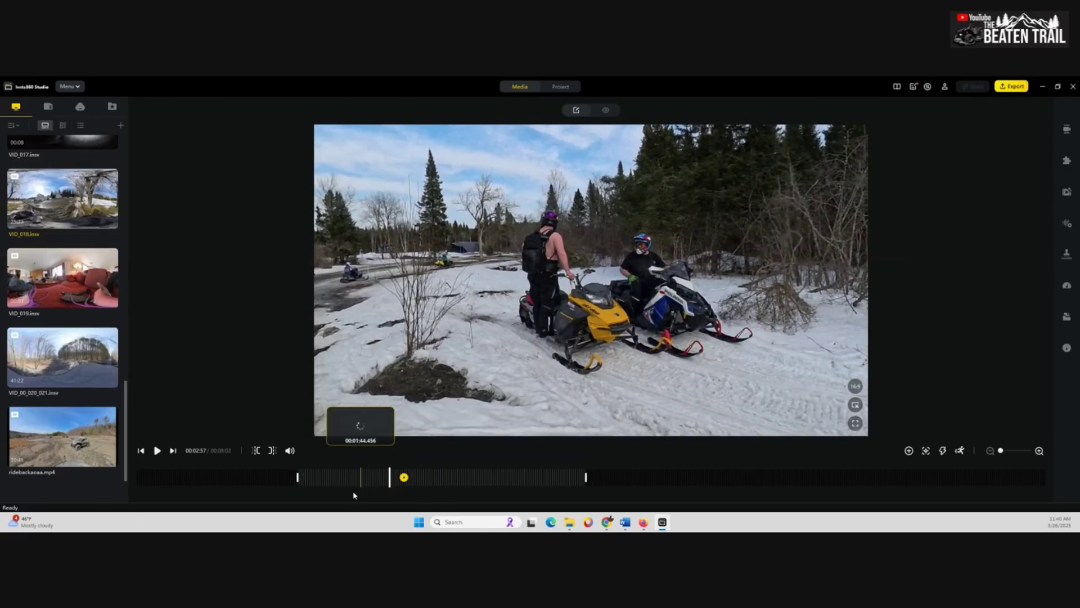
- Play from shortly before the existing keyframe, turn the view to the trail ahead, and add a keyframe at 2:39
left_click(254, 478)
left_click(157, 450)
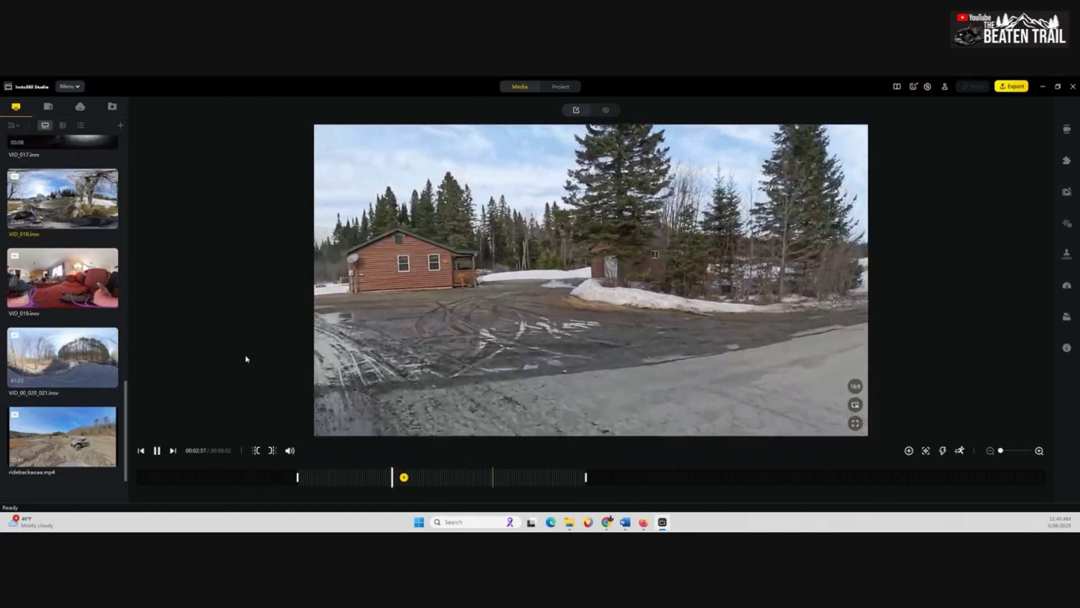
left_click(157, 450)
left_click_drag(413, 363, 713, 385)
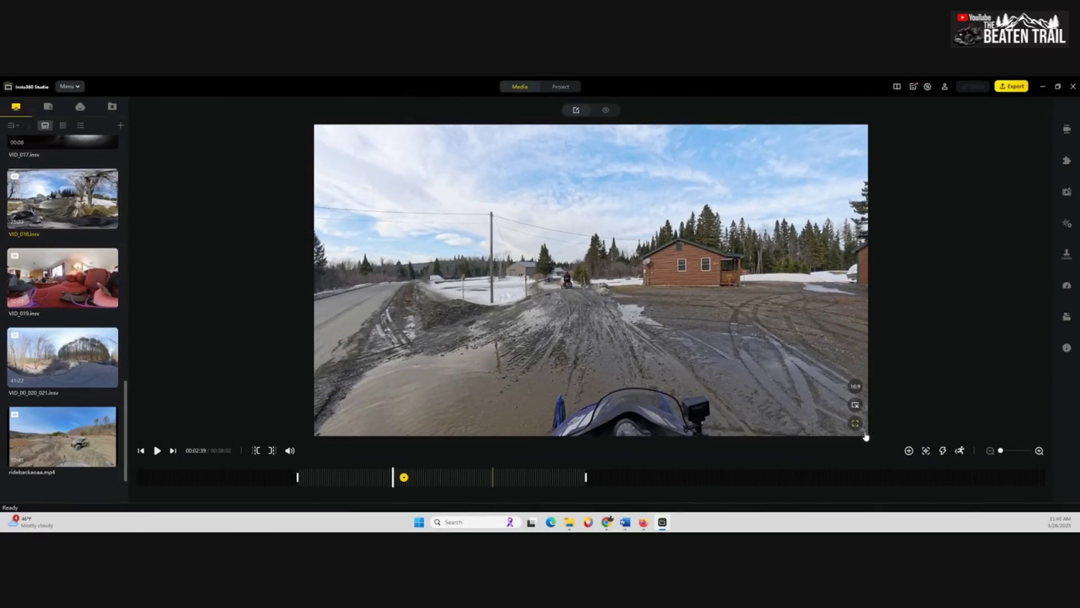
left_click(909, 451)
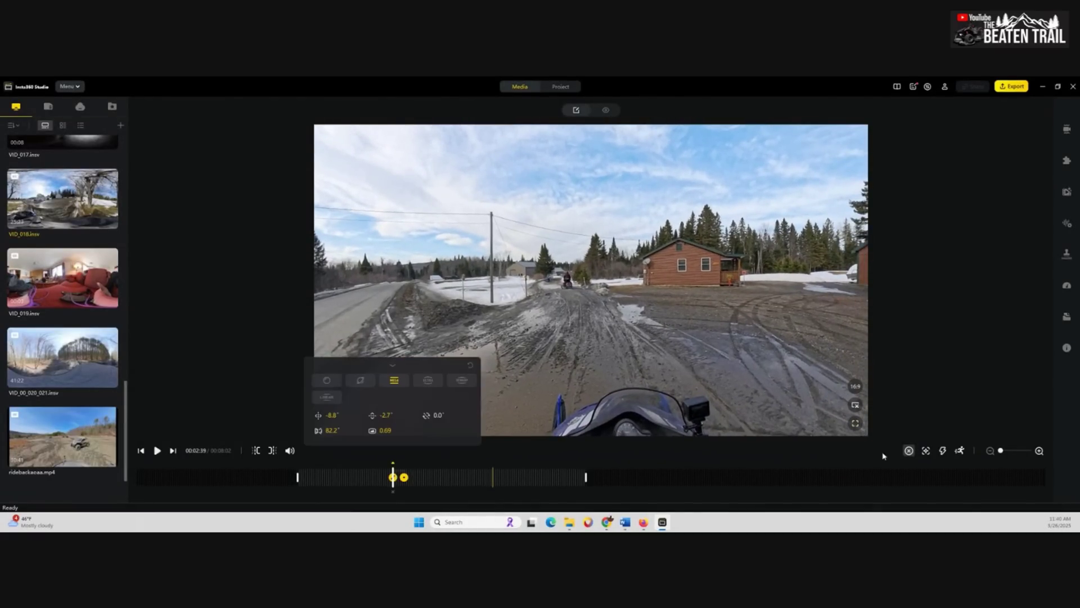
- Add keyframes at 2:05 and 1:12 with the view facing forward over the snowmobile's hood
left_click(390, 477)
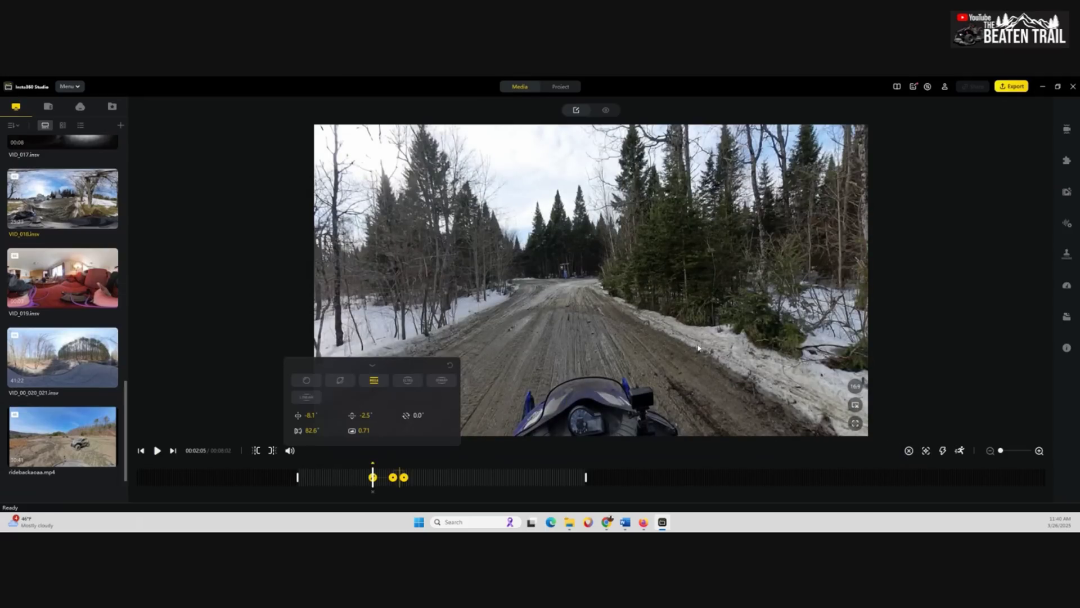
left_click_drag(597, 327, 536, 363)
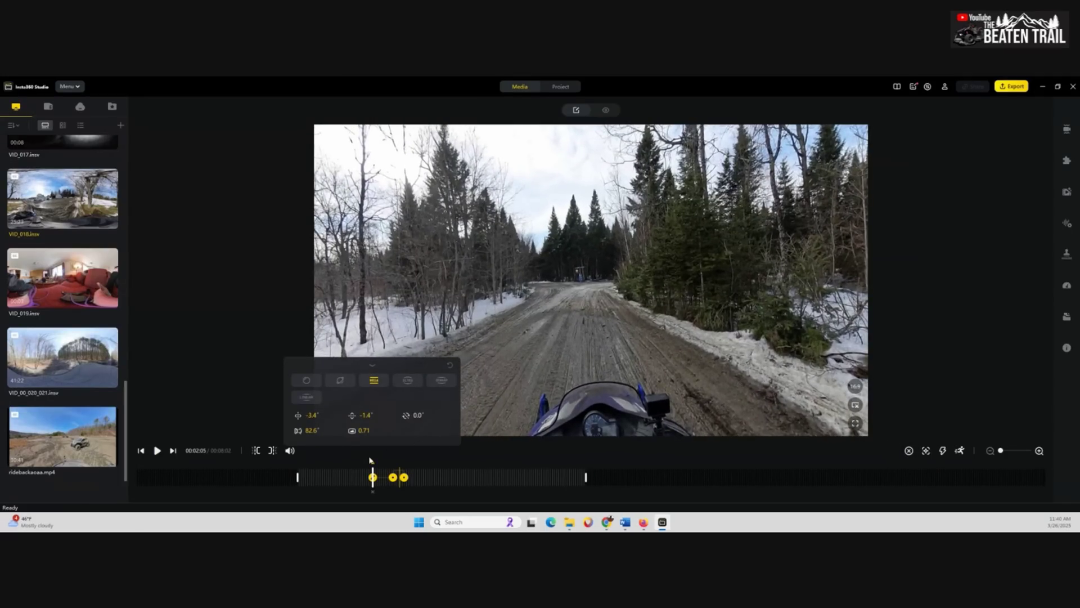
left_click(342, 482)
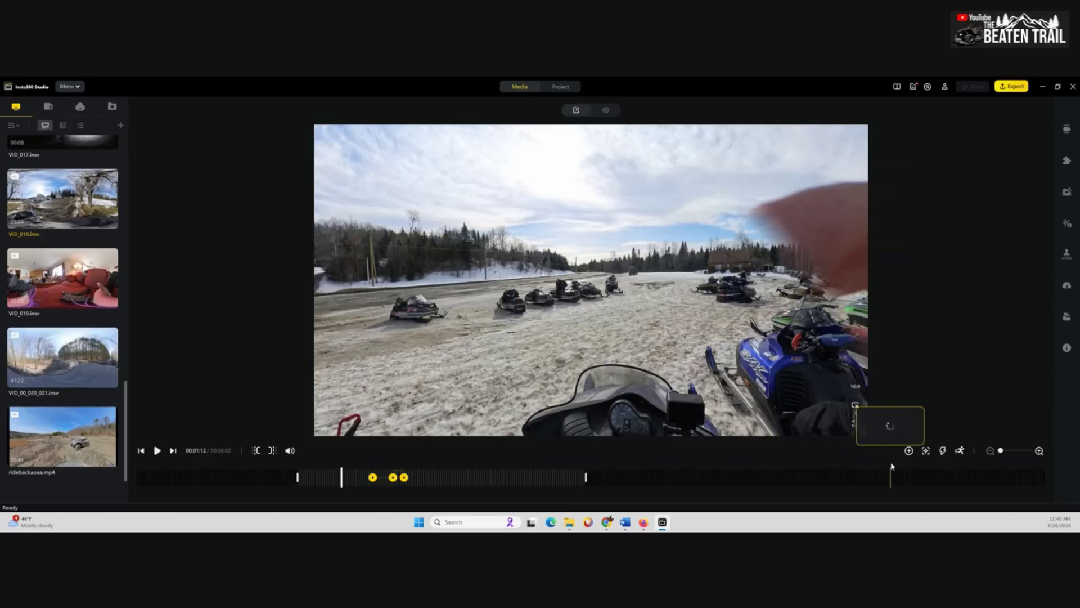
left_click(909, 451)
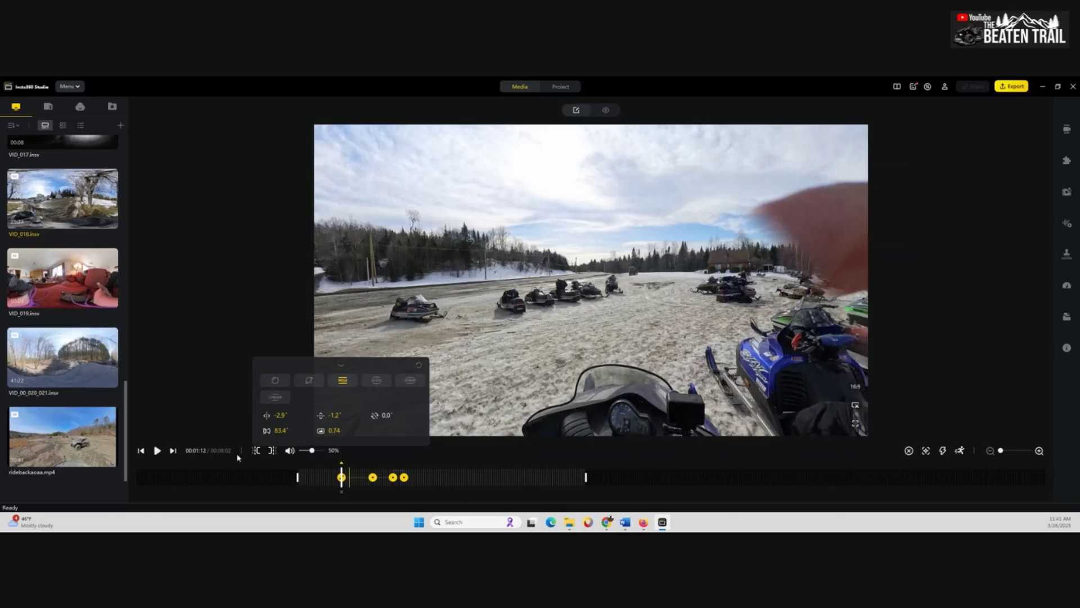
- Play the clip and enable all nine stats overlays, from Acceleration to Speed, in the BMW Motorrad style
left_click(157, 451)
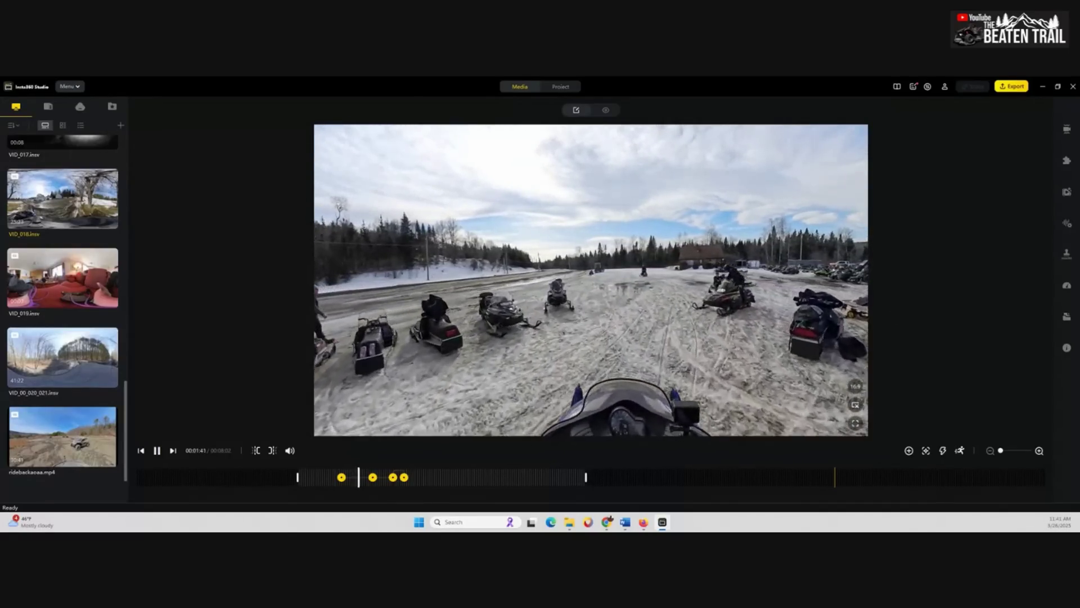
left_click(1066, 288)
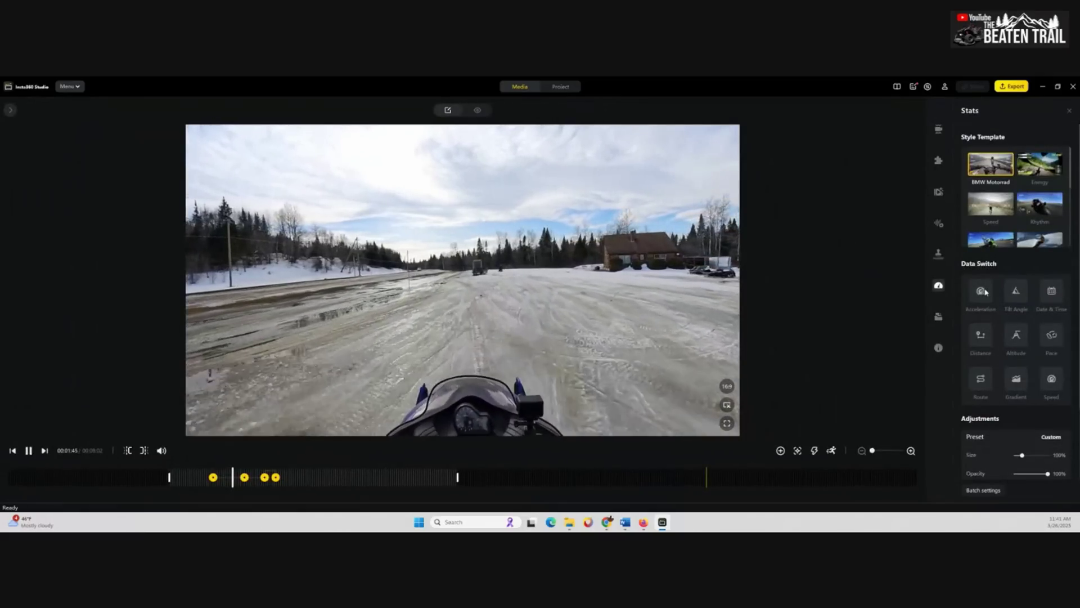
left_click(984, 291)
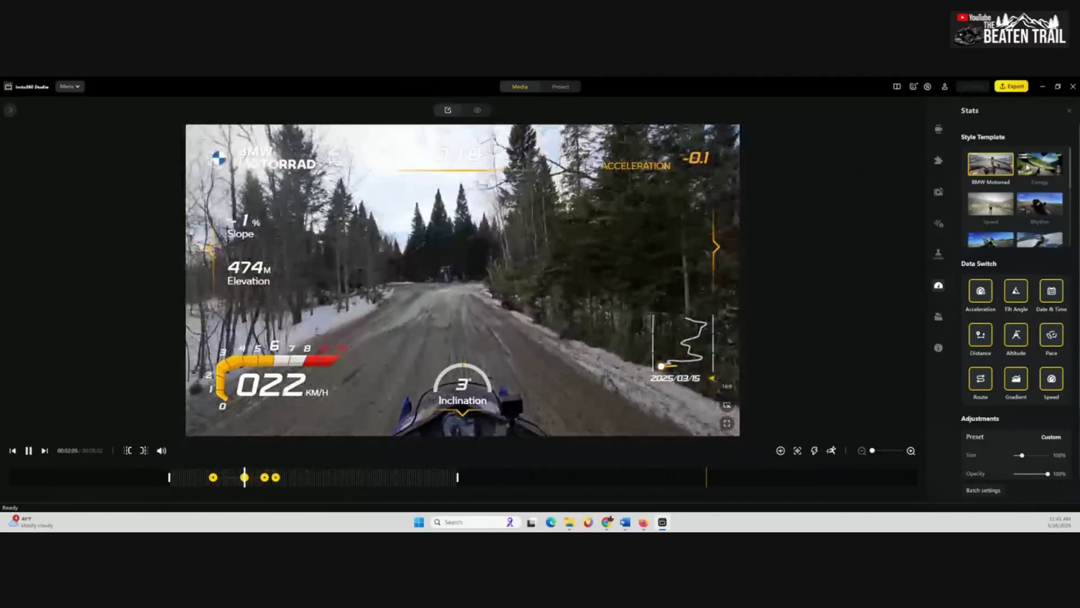
- Try the Energy, Speed, Rhythm, Cool and Classic stats styles on the playing clip
left_click(1037, 170)
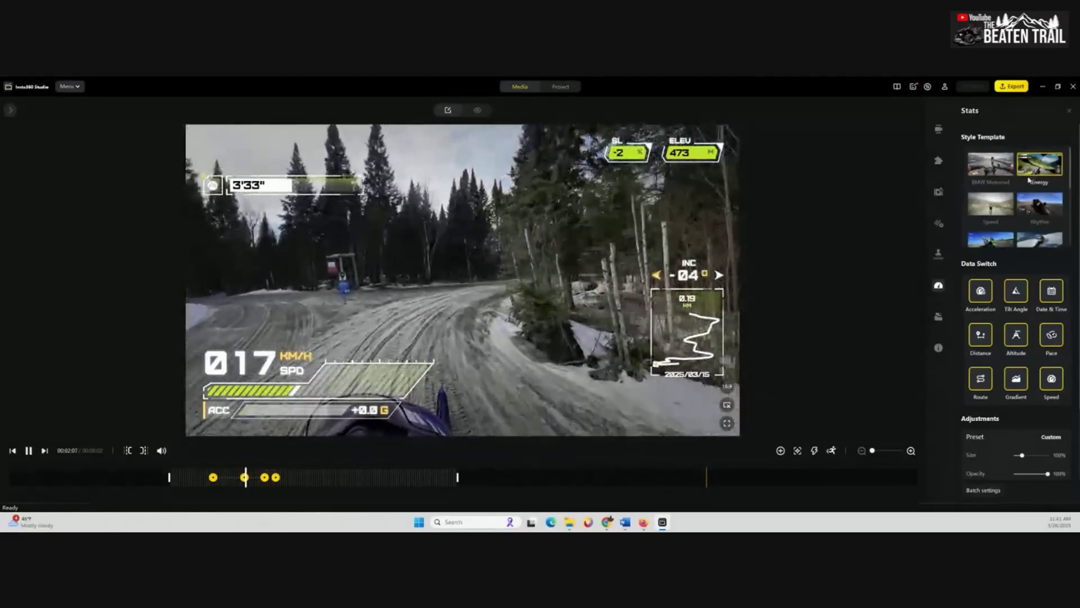
left_click(992, 207)
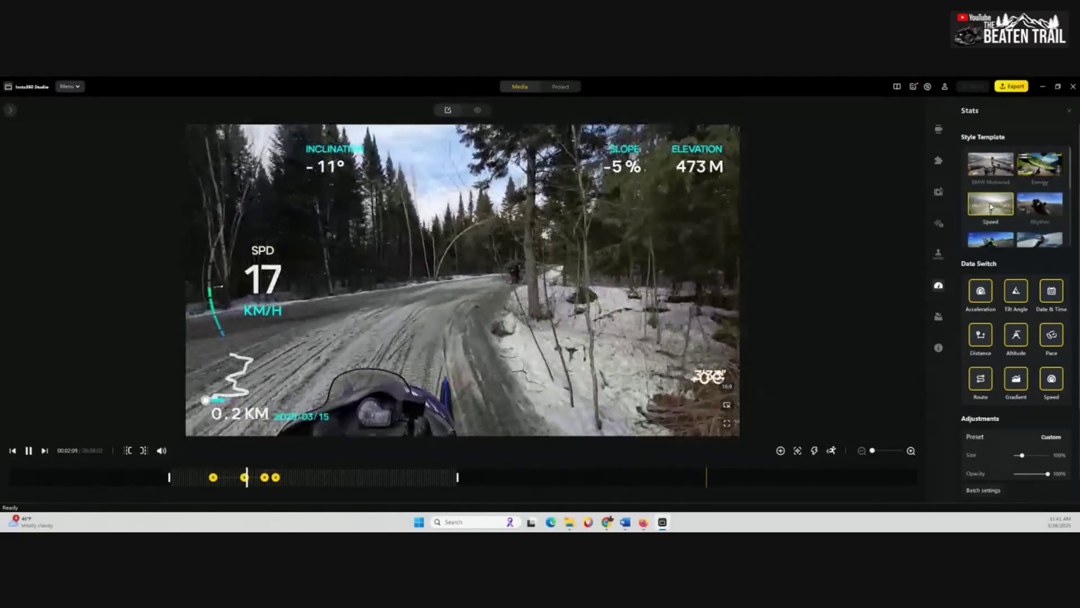
left_click(1042, 210)
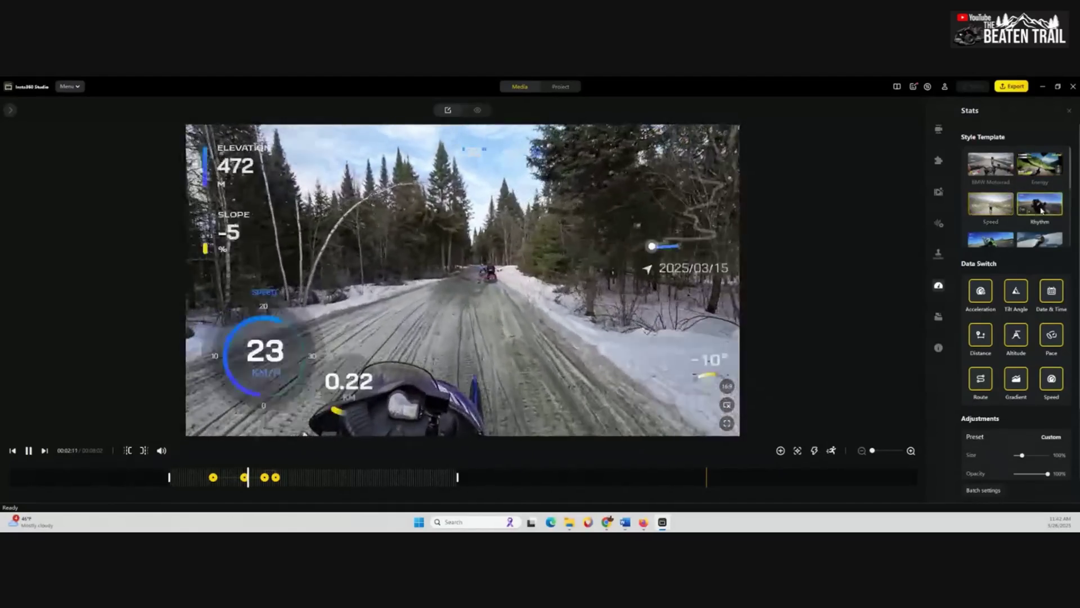
scroll(1021, 199, "down", 3)
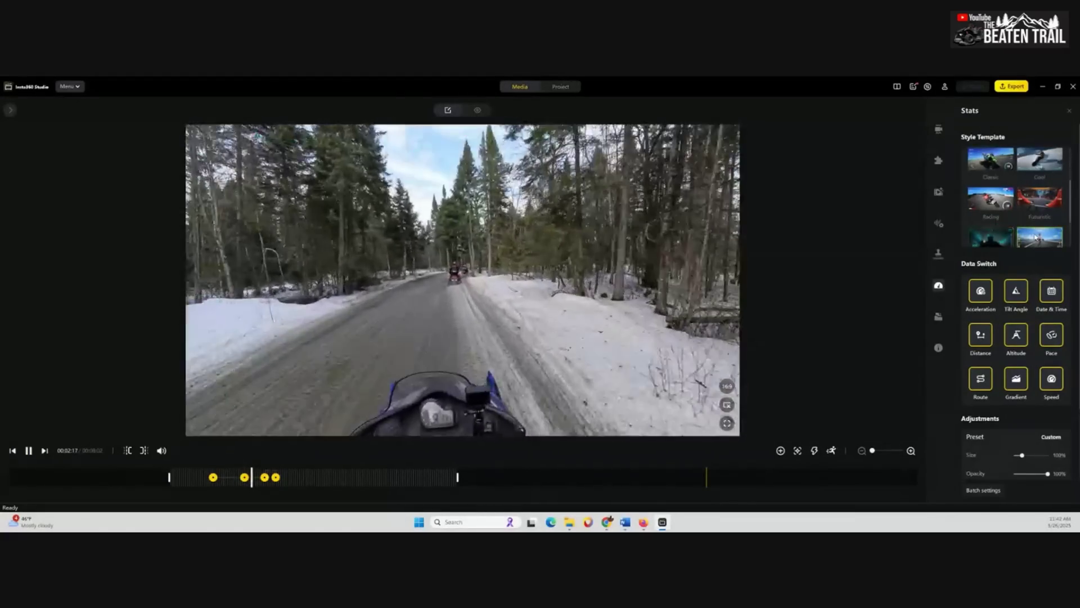
left_click(1043, 163)
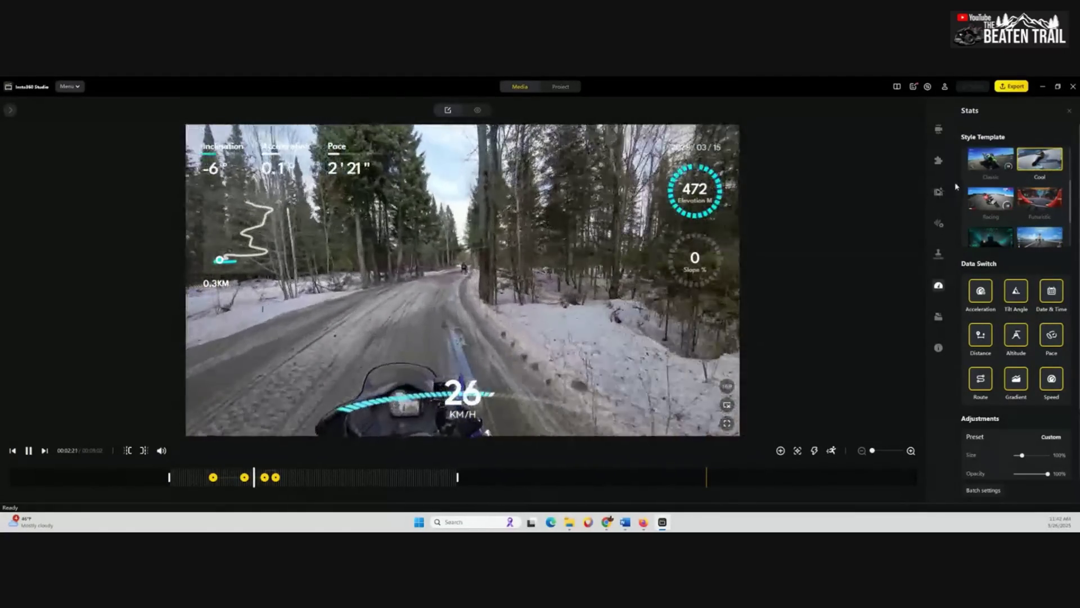
left_click(995, 166)
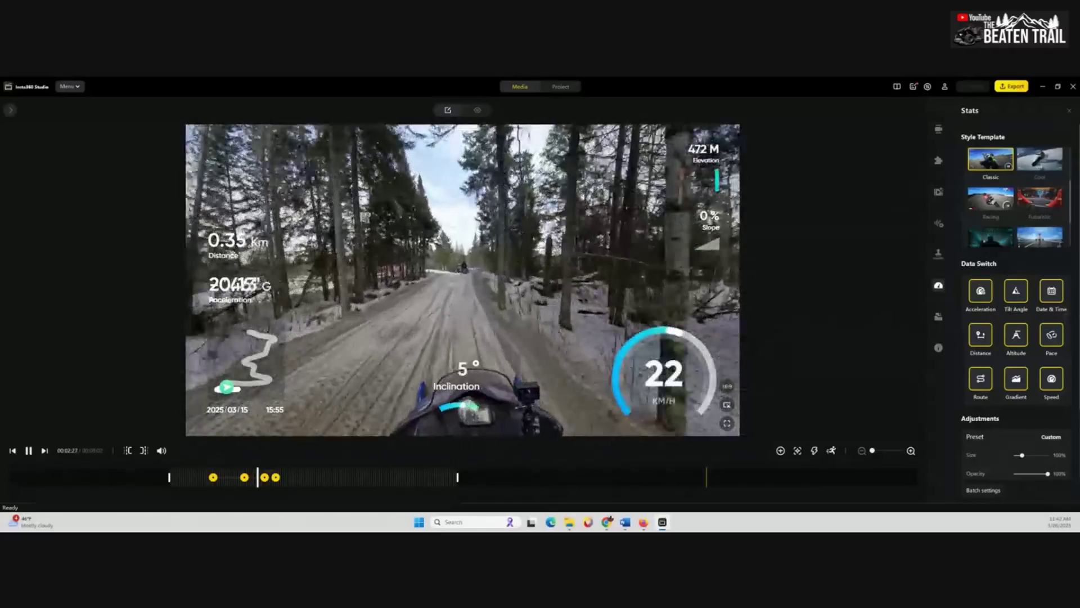
- Set the stats overlay's unit to the Imperial system
scroll(1025, 438, "down", 2)
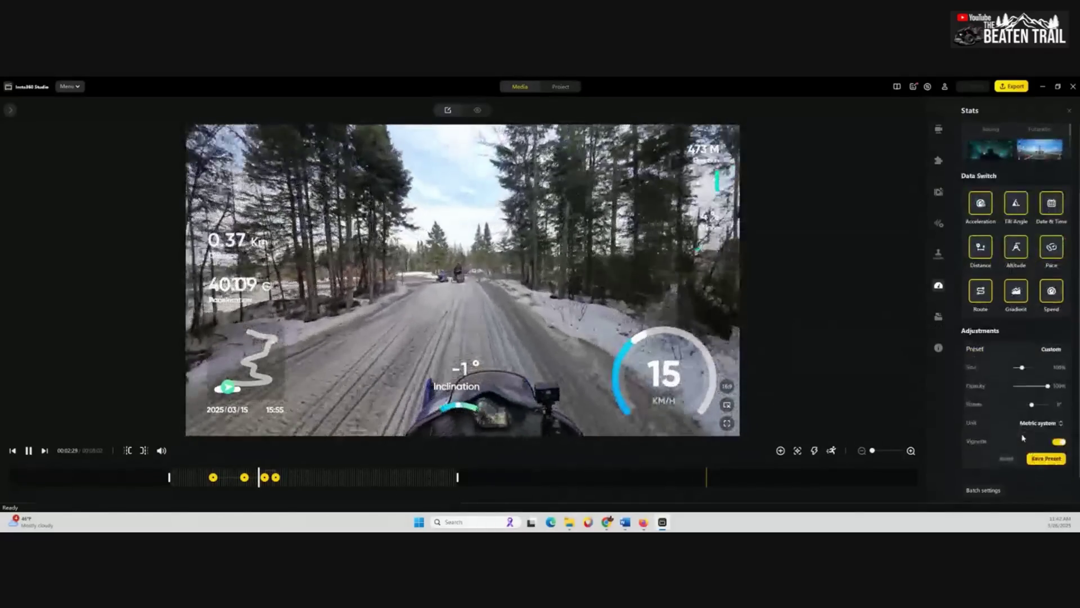
left_click(1048, 423)
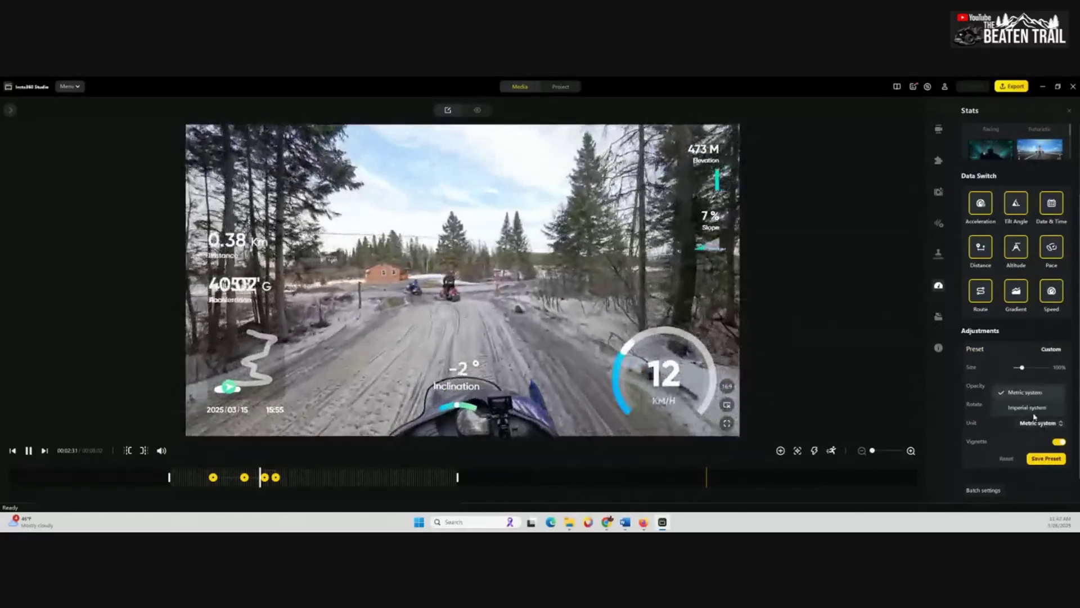
left_click(1012, 408)
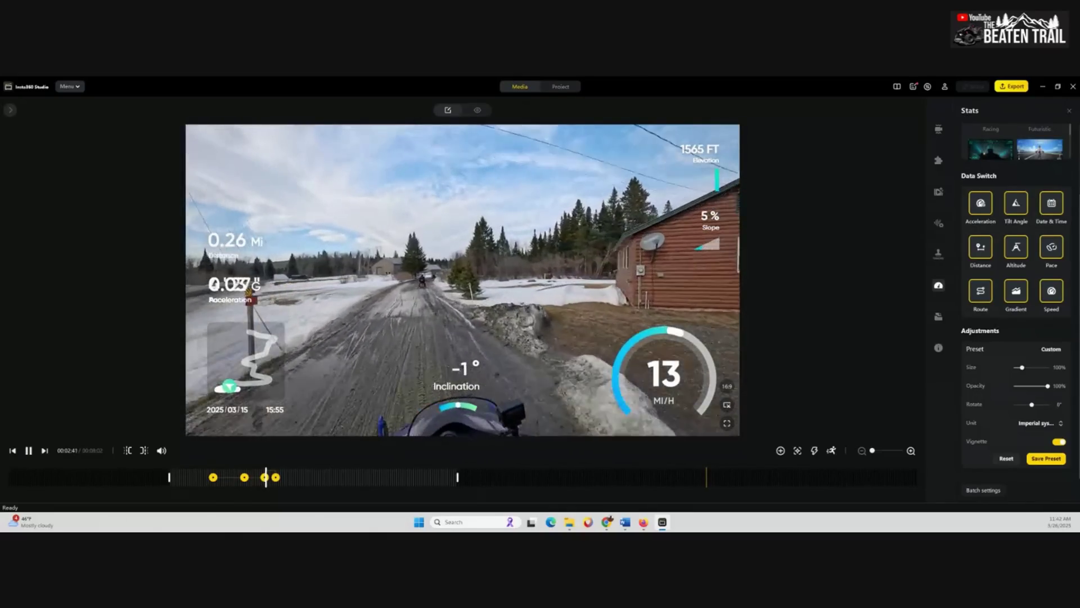
- Try the Speed stats style, apply the Rhythm style instead, and pause the clip
scroll(1016, 212, "up", 2)
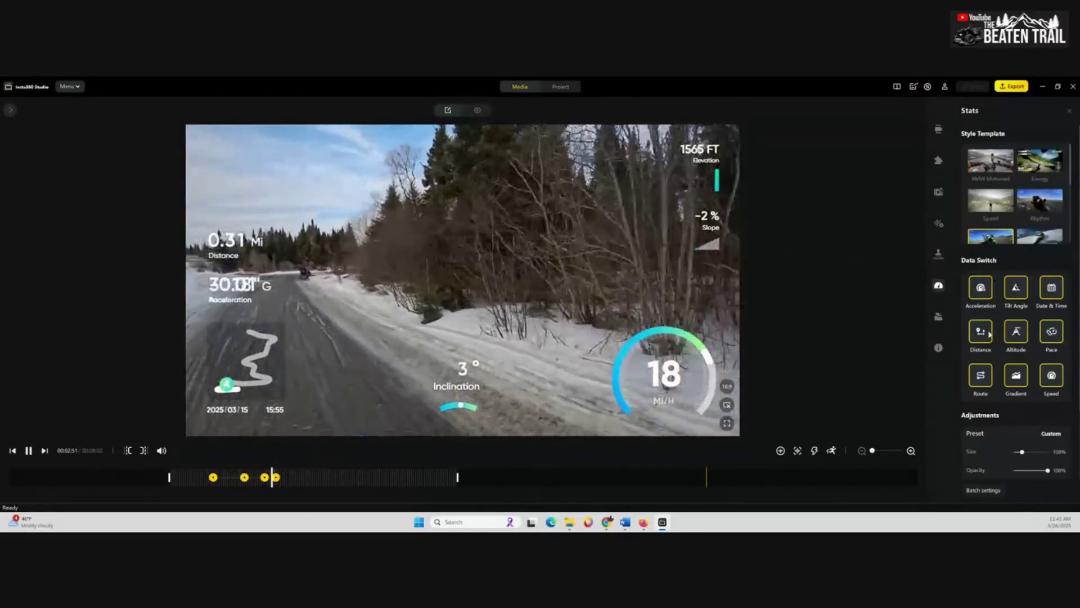
left_click(995, 206)
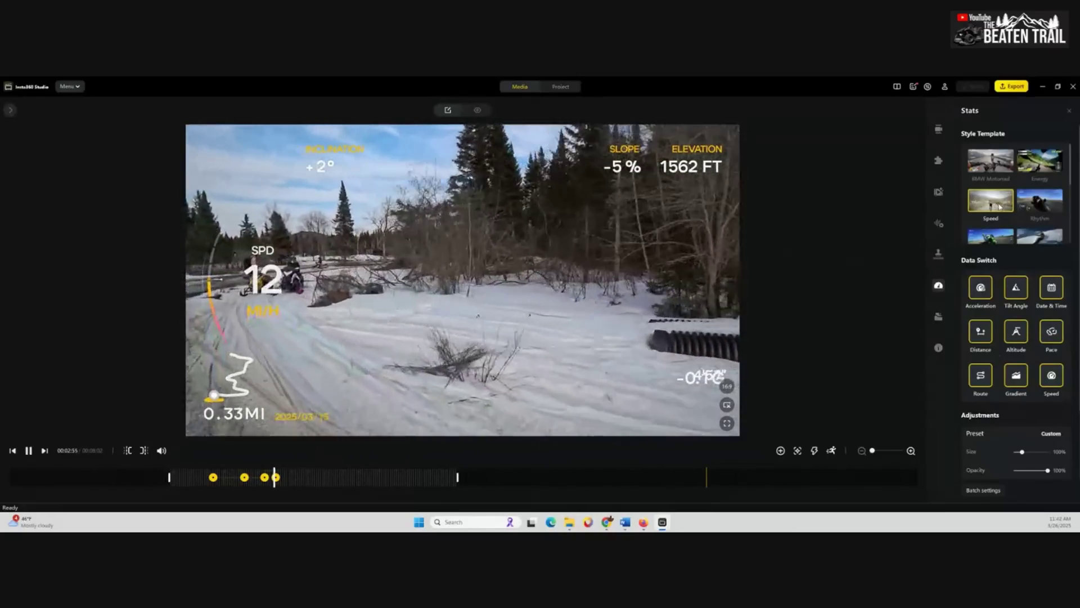
left_click(1039, 198)
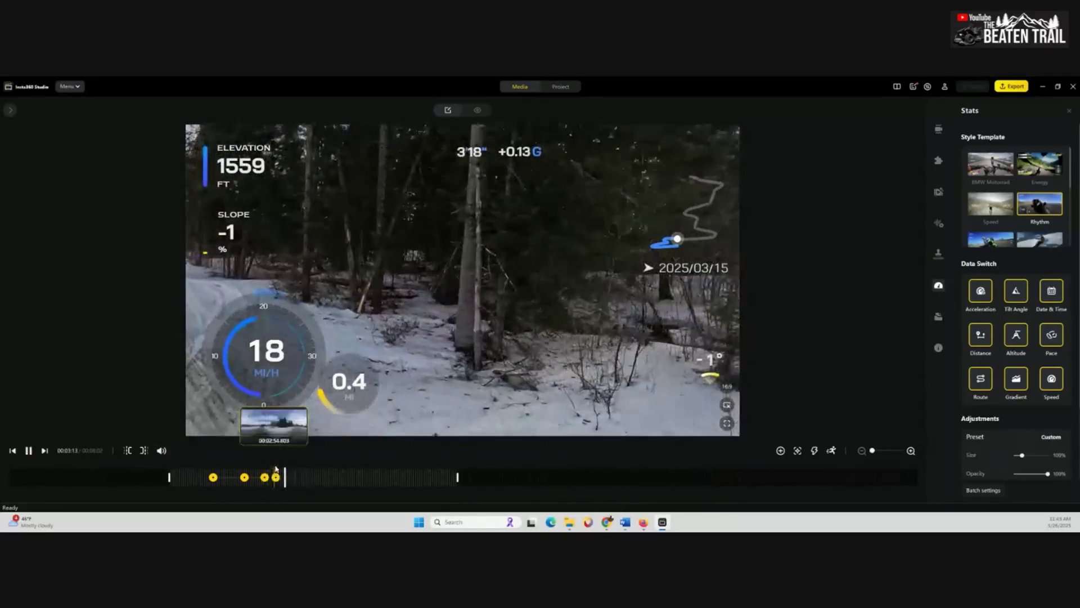
left_click(29, 451)
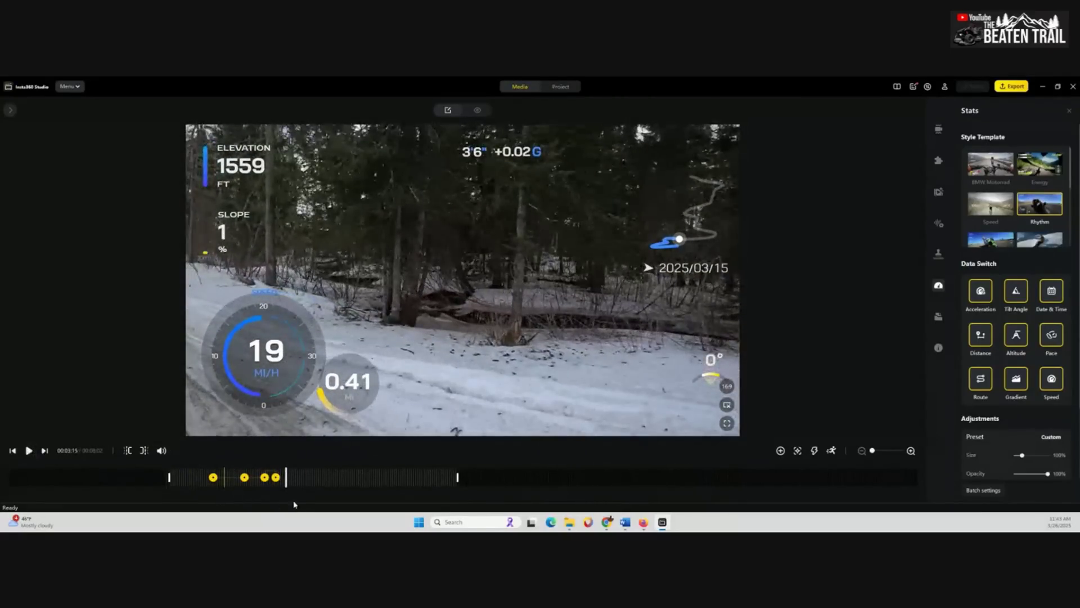
- Play the clip from the keyframe at 00:02:39 and pause at about 00:02:59
left_click(275, 484)
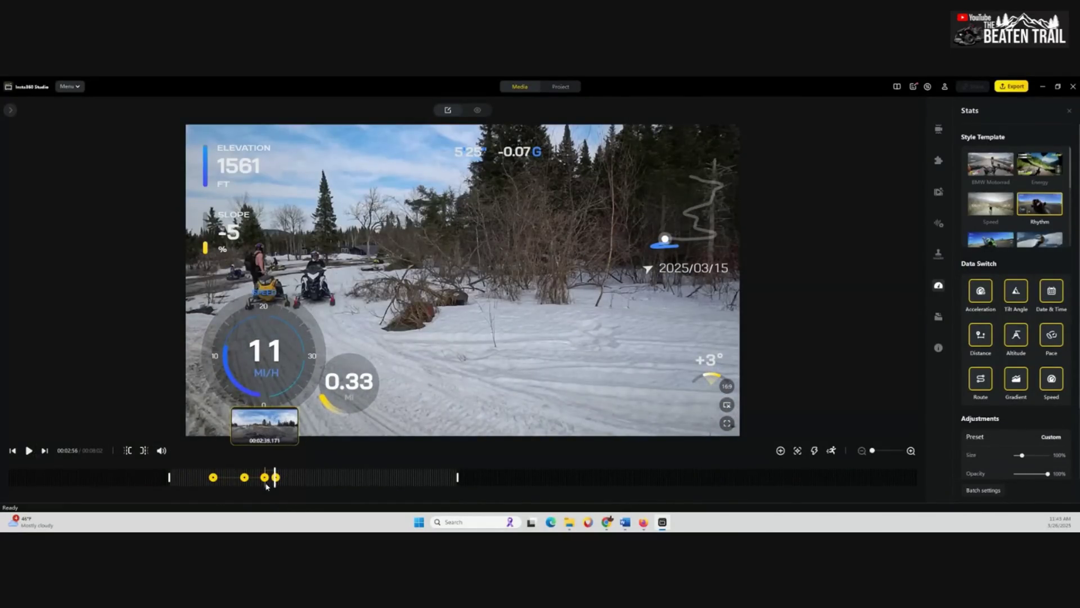
left_click(266, 484)
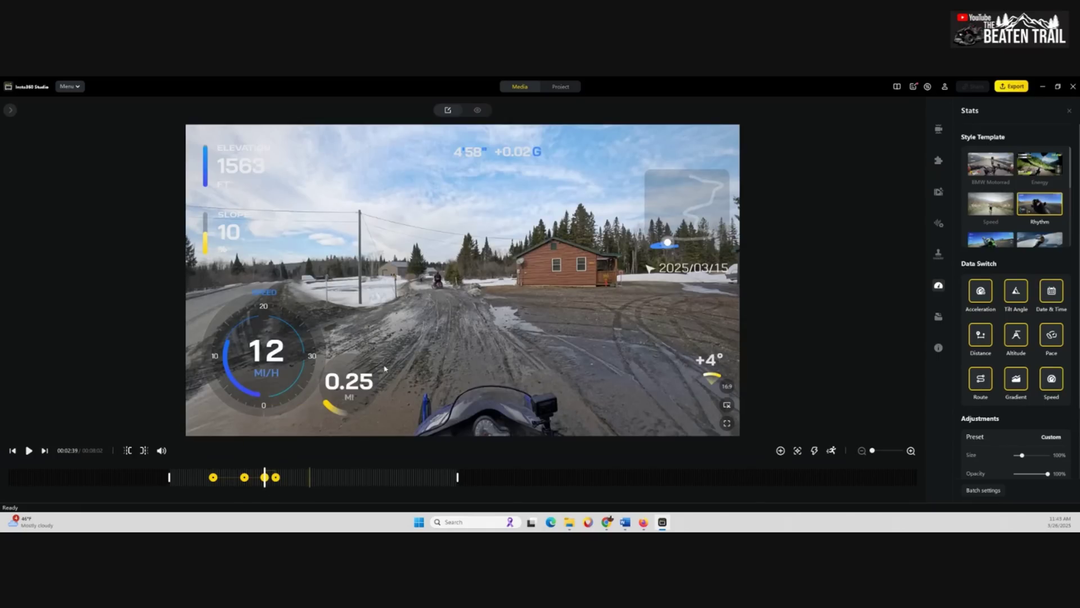
left_click(28, 451)
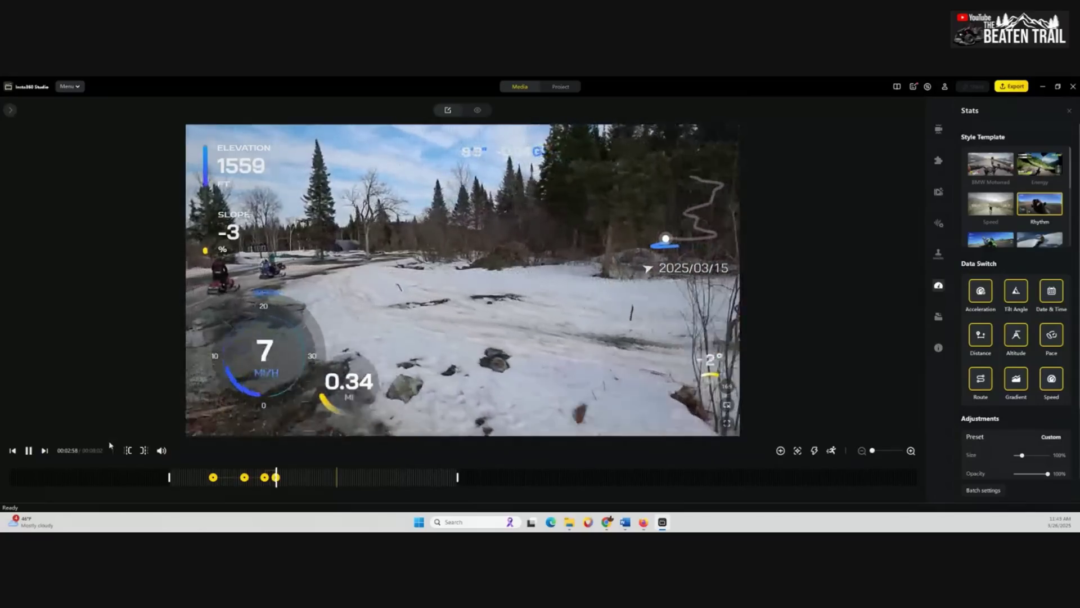
left_click(30, 451)
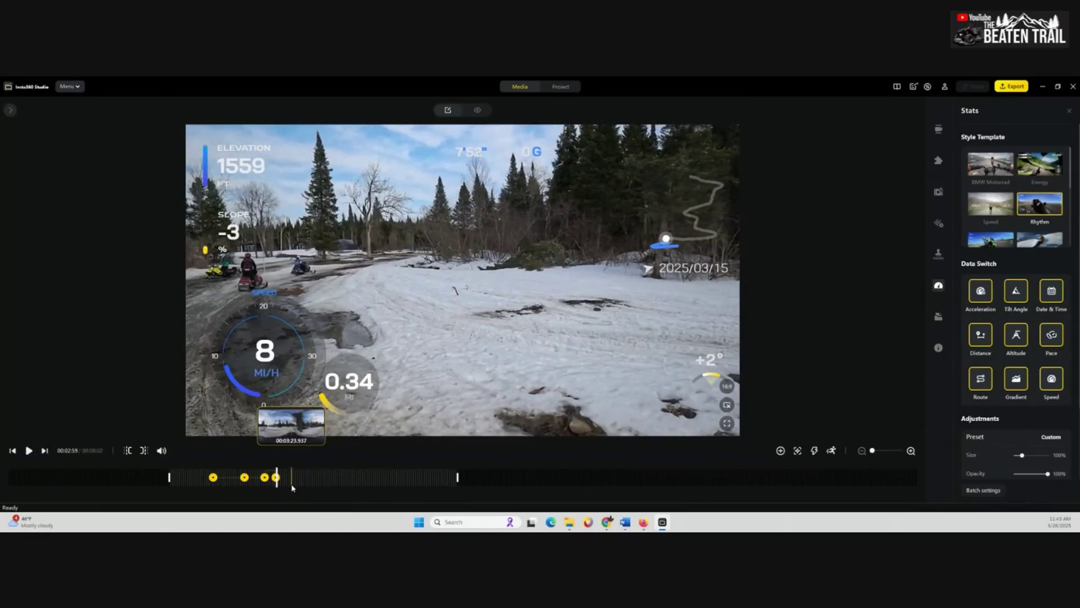
- Turn the view at 00:02:59 forward over the snowmobile's hood and add a keyframe with pan -10.9° and tilt -5.9°
left_click(911, 451)
left_click(911, 451)
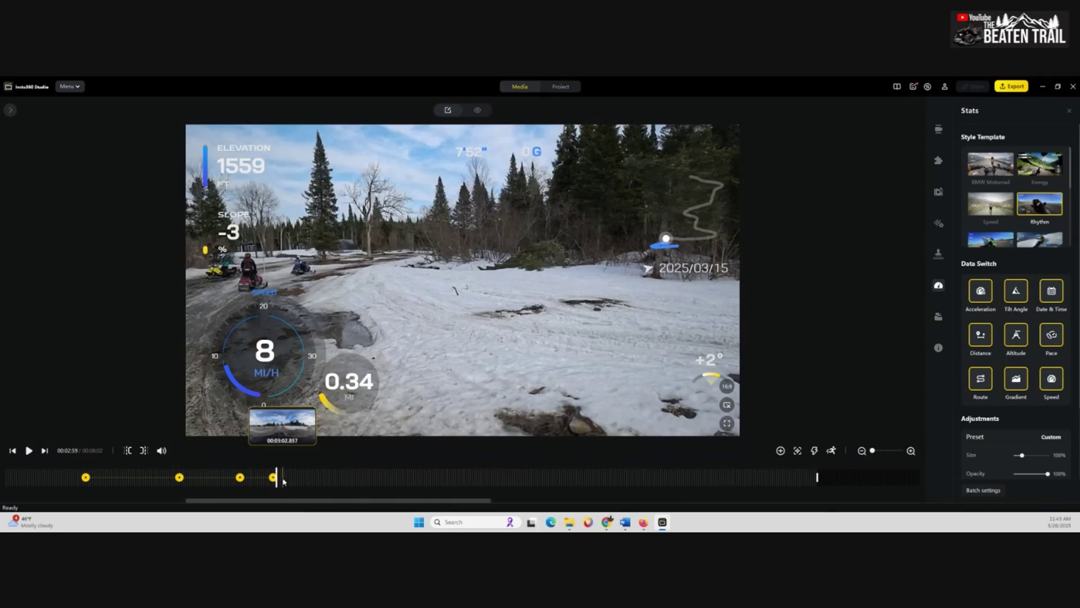
left_click_drag(337, 322, 534, 317)
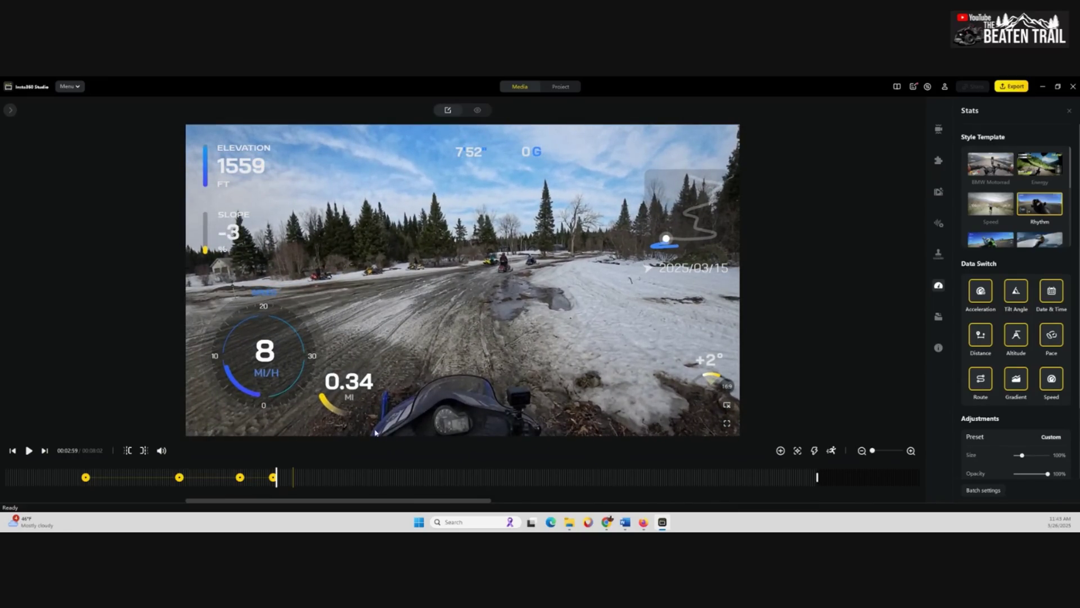
left_click(782, 451)
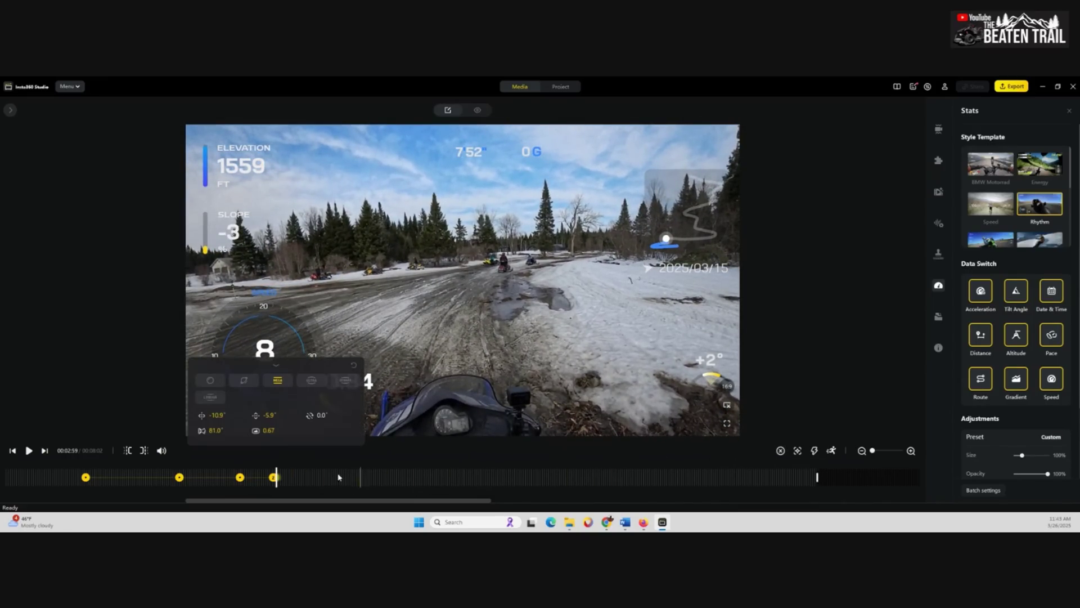
- Play the clip through the new keyframe and add another one at 00:03:05 that holds the same forward view
left_click(273, 487)
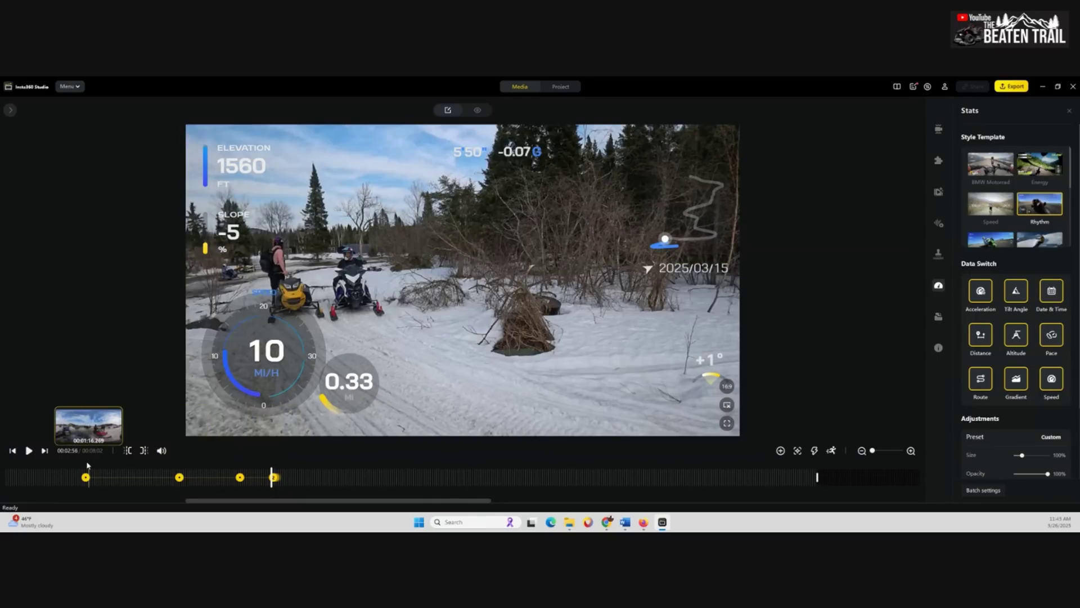
left_click(28, 450)
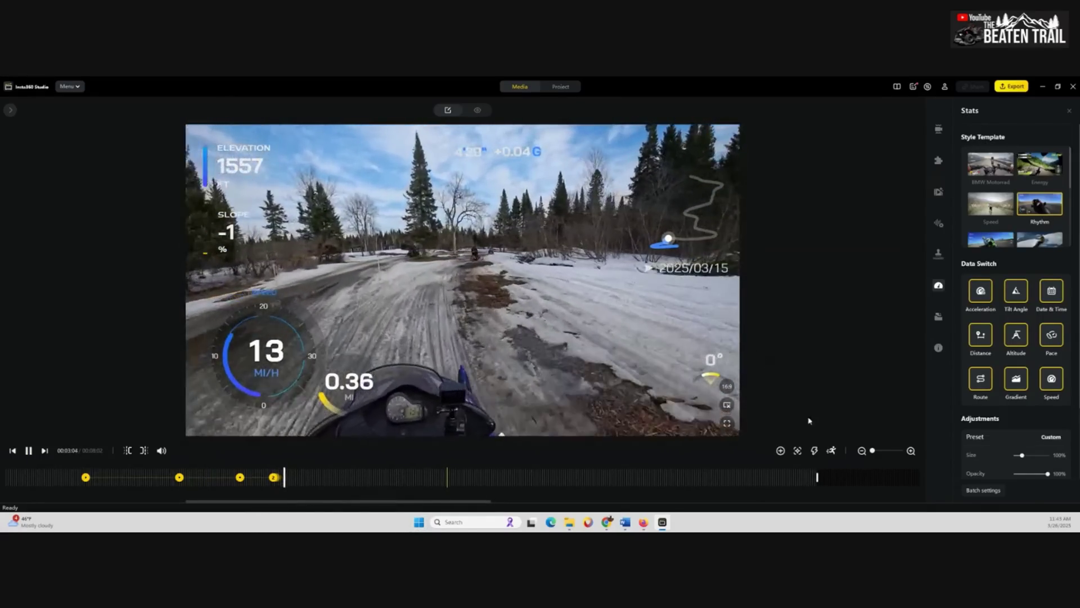
left_click(780, 451)
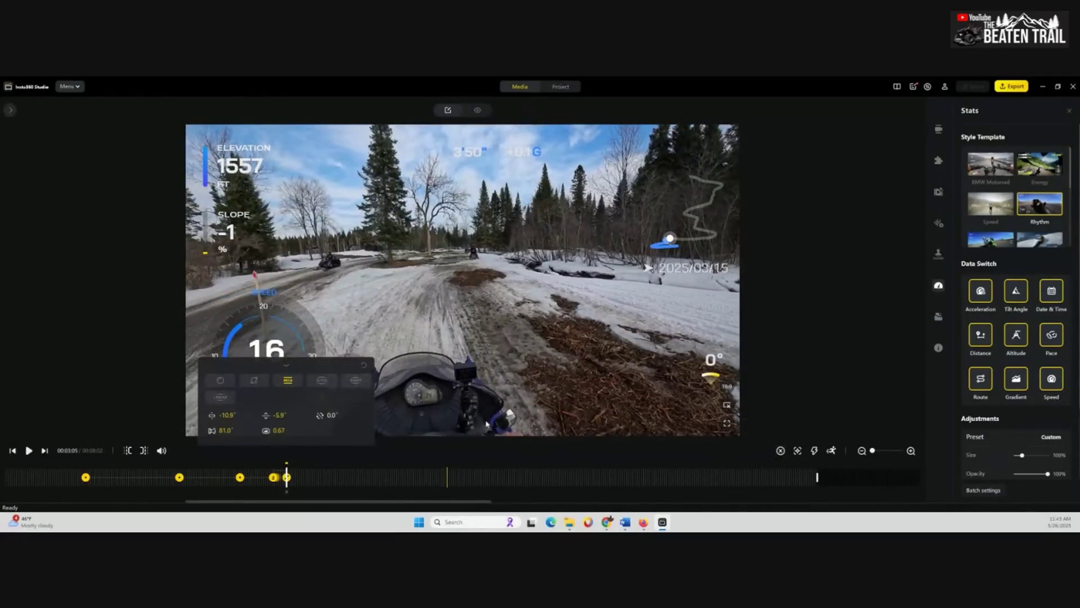
- Play to 00:03:10, widen the view to a tiny-planet look with a 136.0° field of view, and add a keyframe
left_click(27, 451)
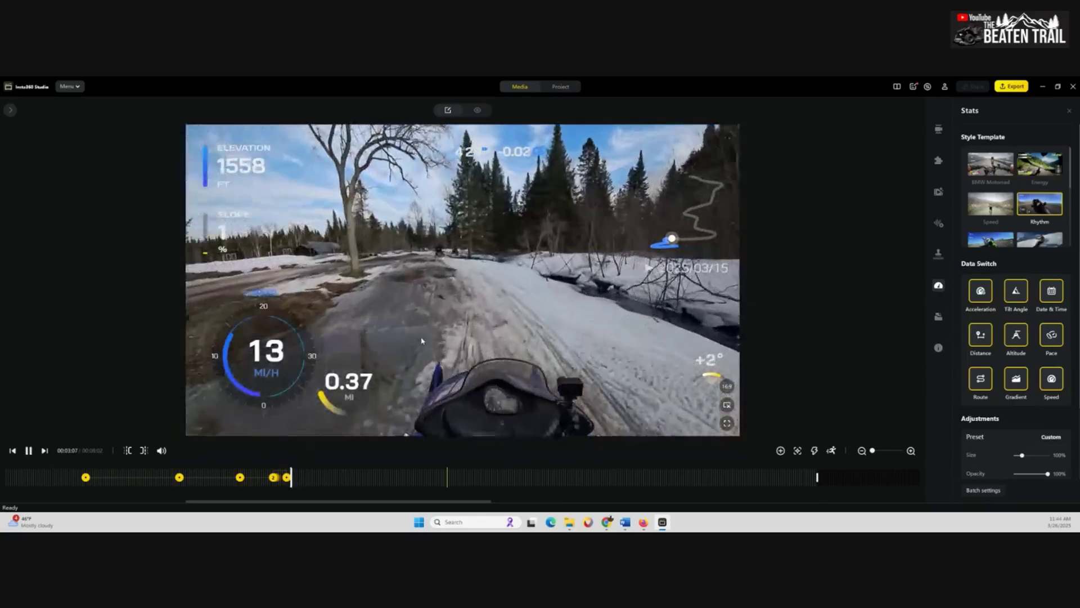
left_click(30, 450)
scroll(481, 350, "down", 6)
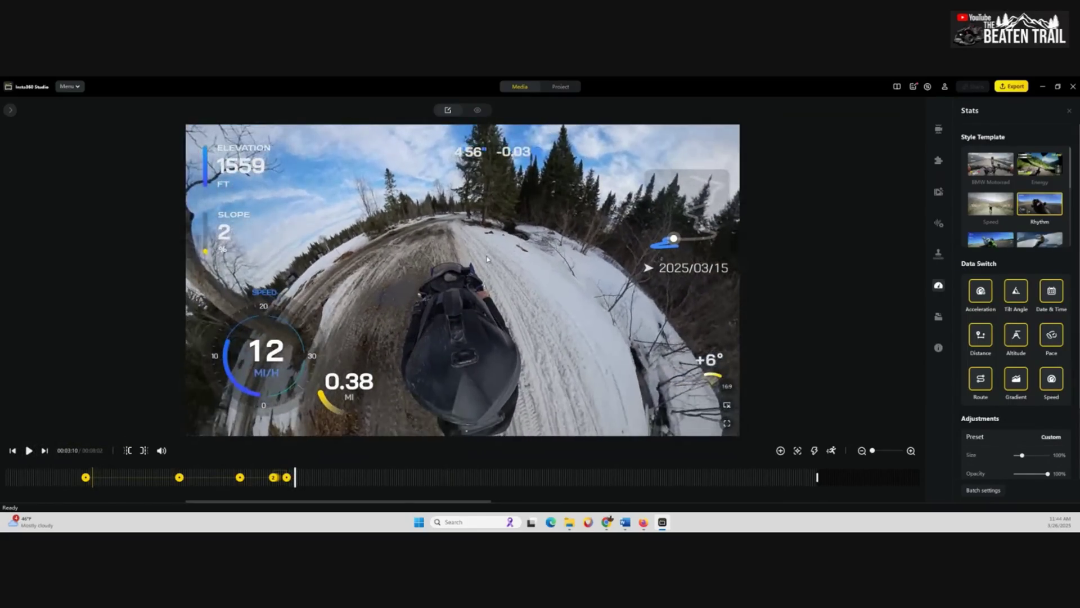
scroll(490, 332, "down", 3)
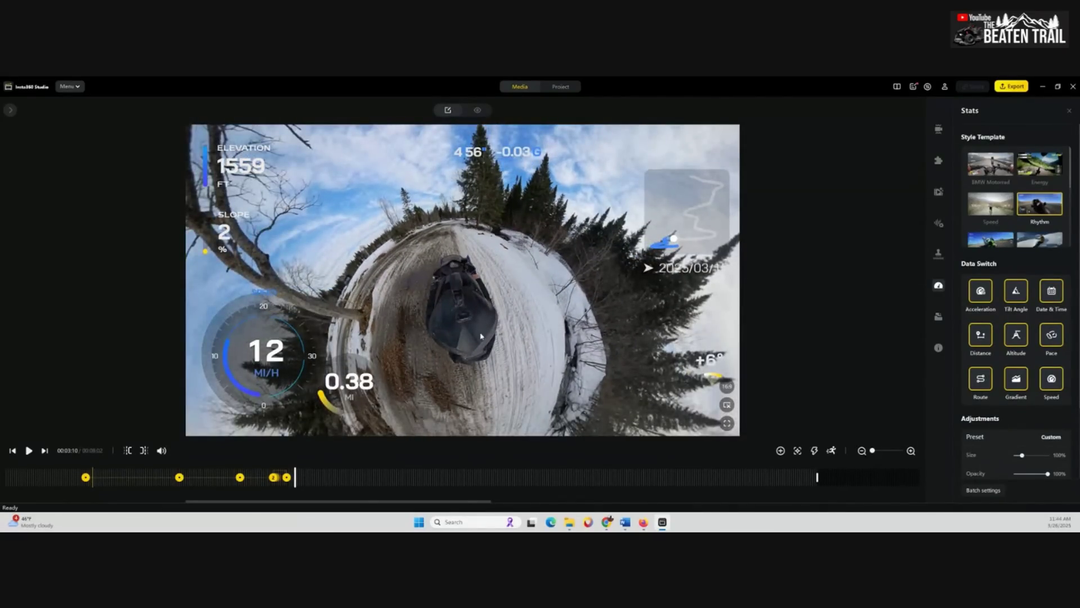
scroll(497, 326, "down", 2)
left_click(780, 450)
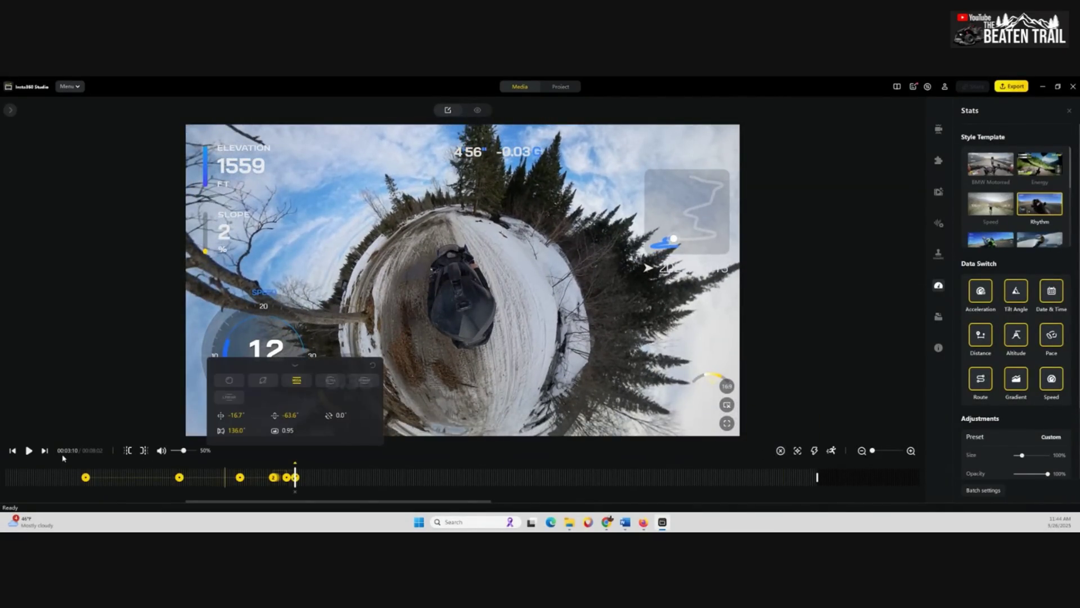
- Play on and add a keyframe at 00:03:21 that keeps the tiny-planet view
left_click(29, 450)
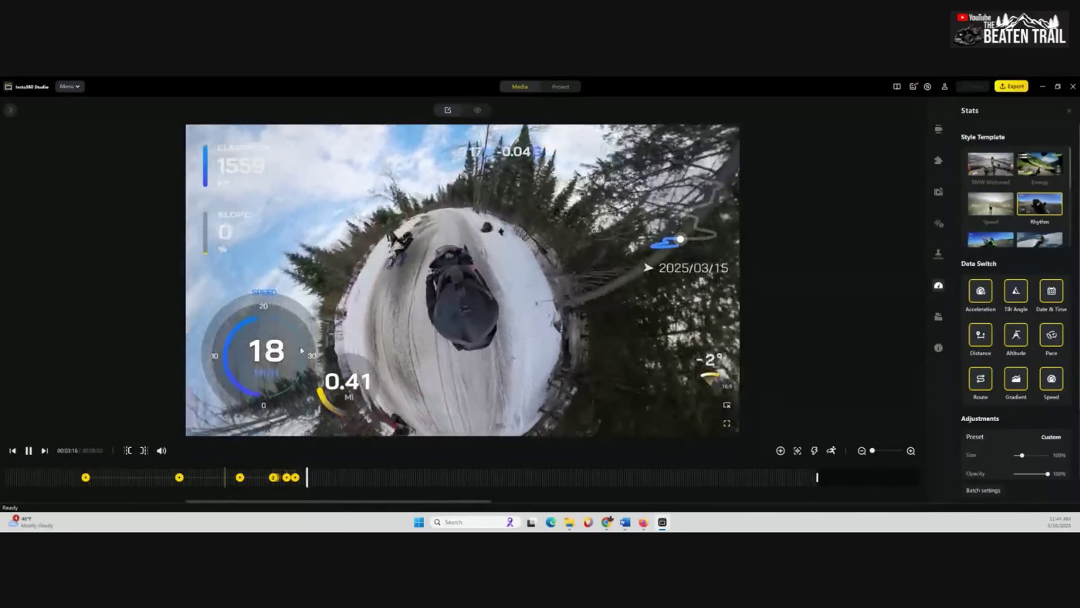
left_click(28, 451)
left_click(780, 451)
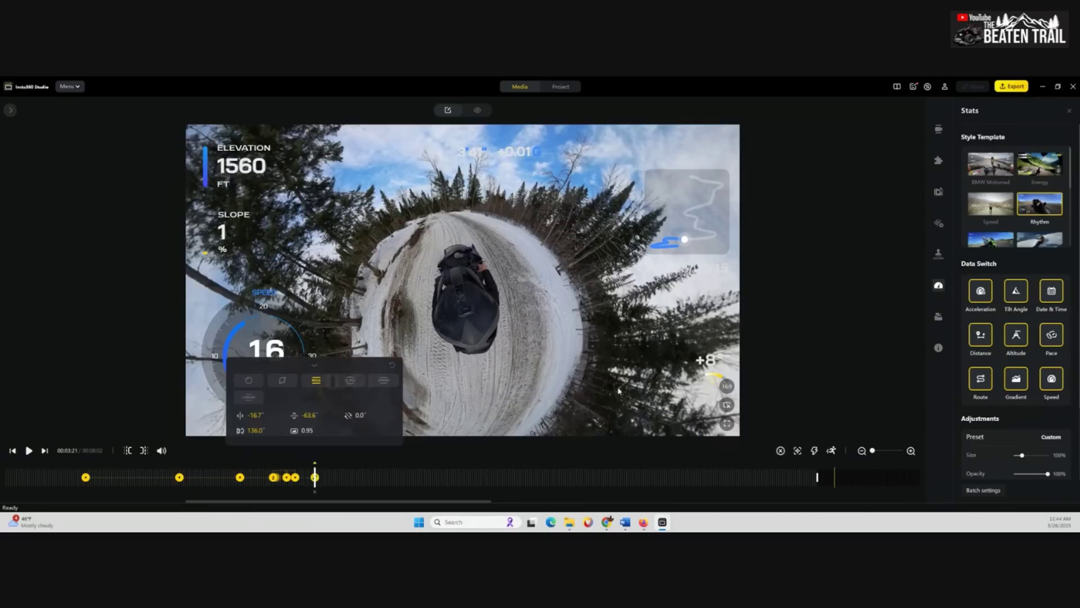
- Reframe the 00:03:21 keyframe from behind the rider with pan 165.7°, tilt -3.9° and field of view 127.2°, and add a matching keyframe at 00:03:34
left_click_drag(481, 291, 384, 355)
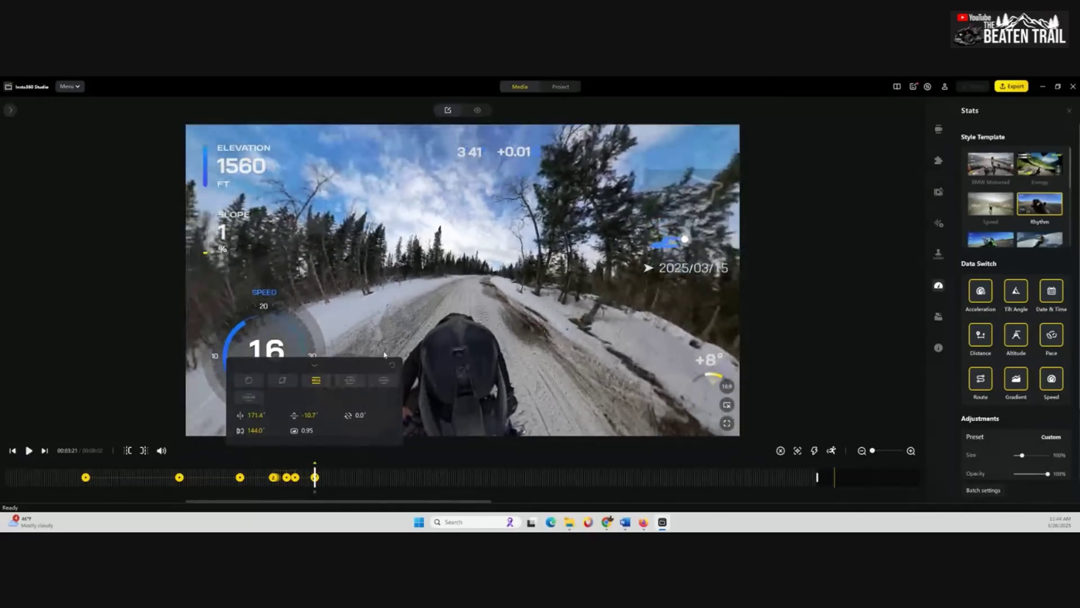
left_click_drag(483, 326, 450, 349)
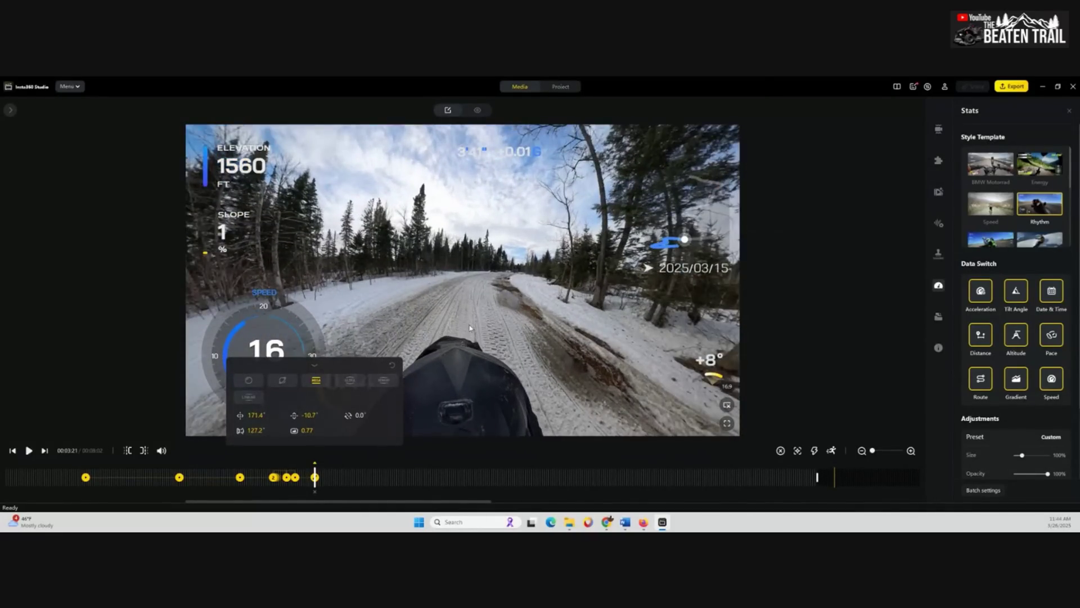
scroll(449, 349, "up", 2)
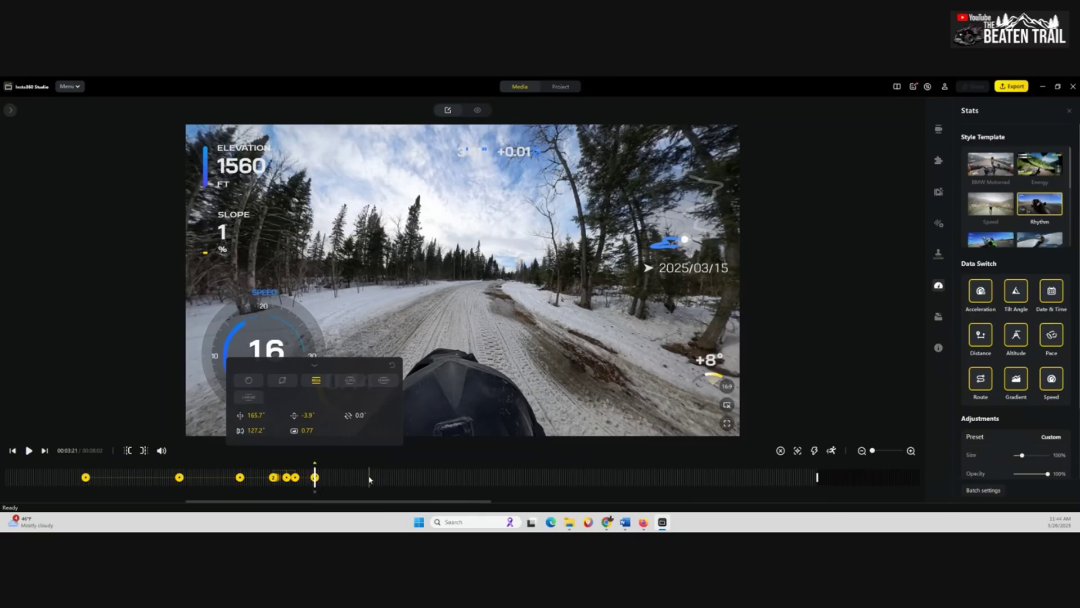
left_click(338, 477)
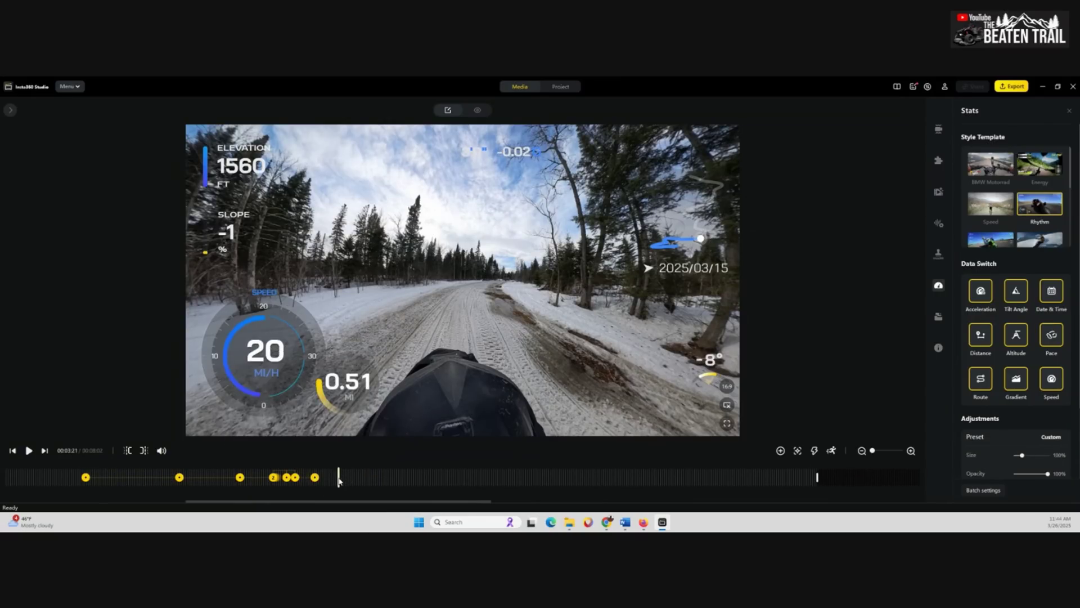
left_click(781, 451)
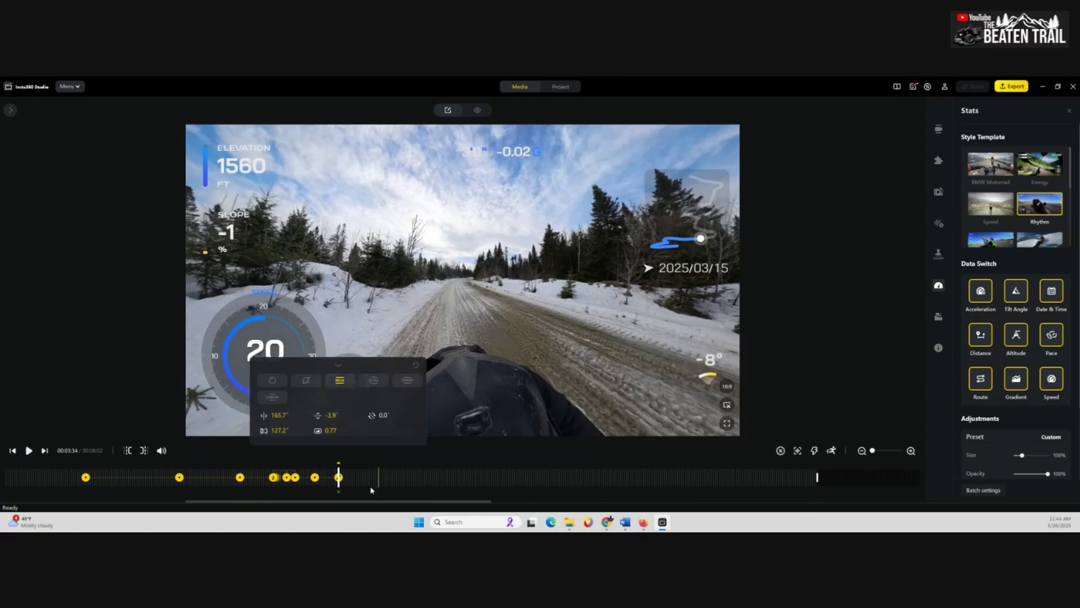
- Try the Dewarp view on the 00:03:21 keyframe, apply MegaView instead, and play the result briefly
left_click(315, 482)
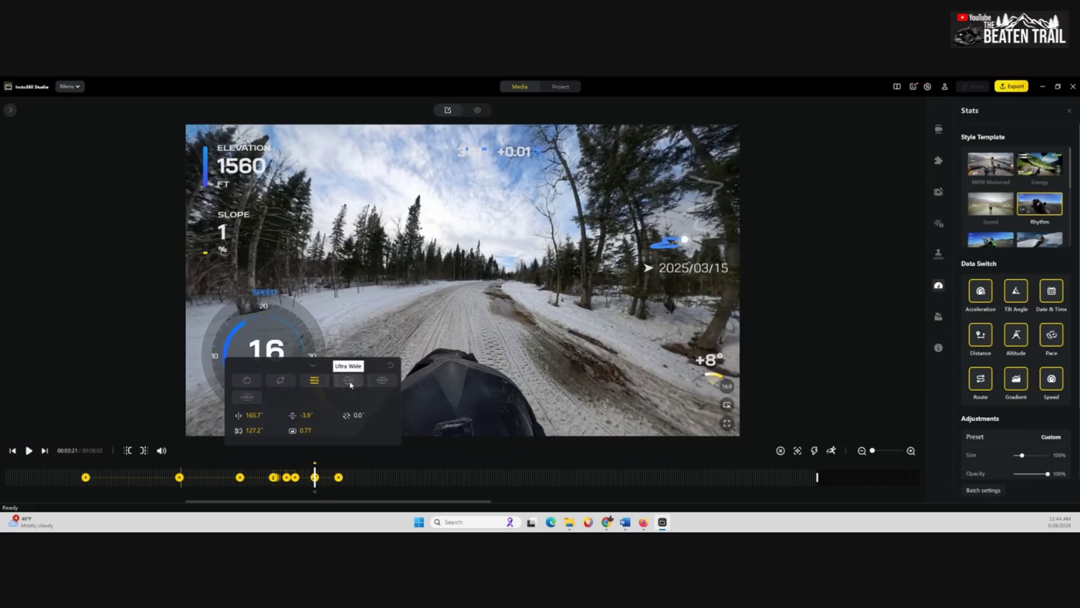
left_click(376, 381)
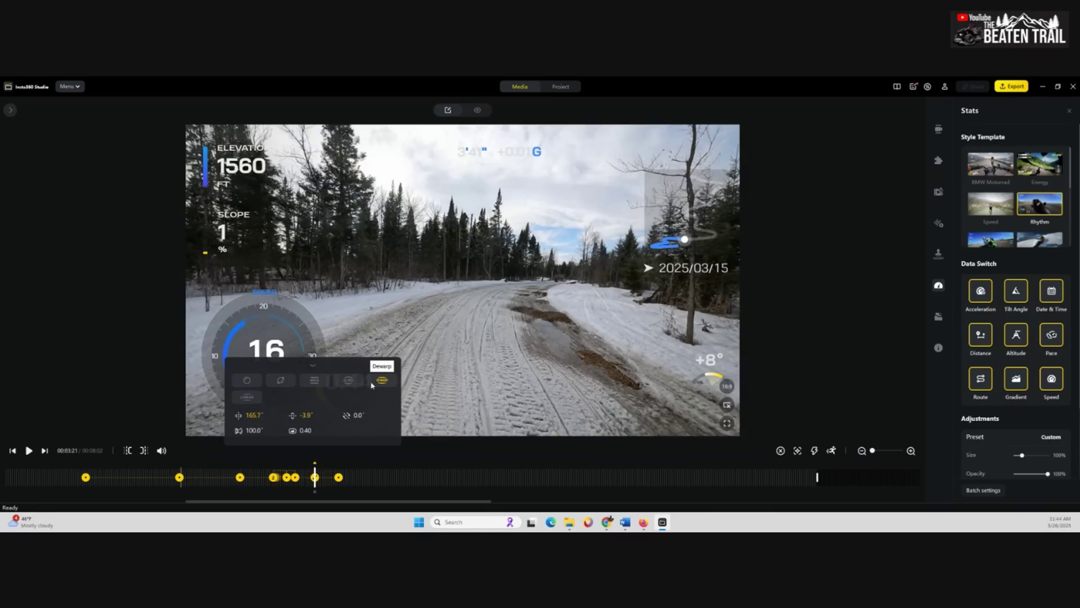
left_click(316, 381)
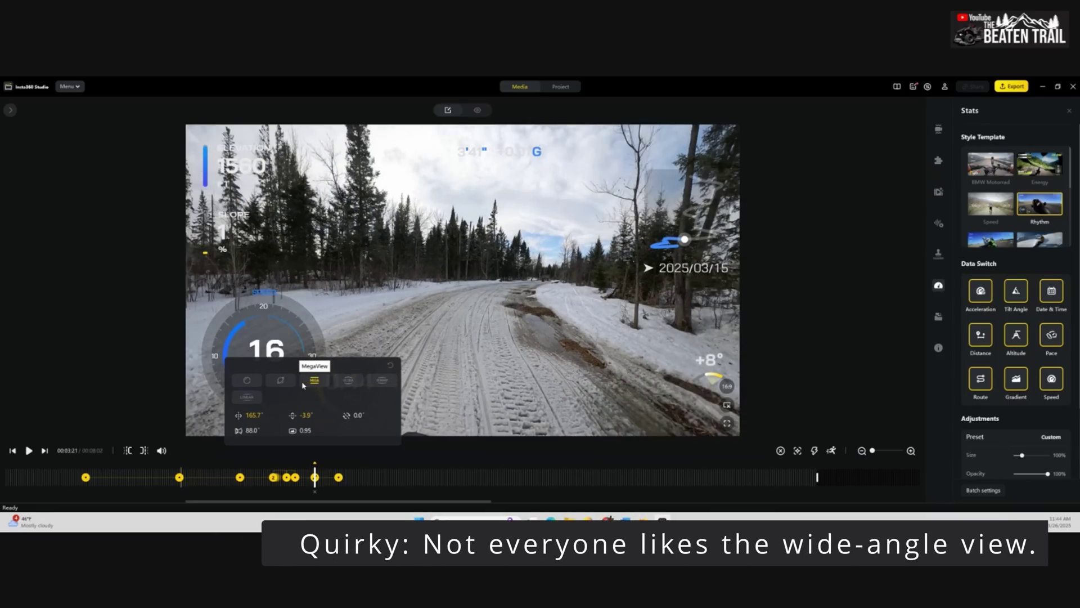
left_click(29, 451)
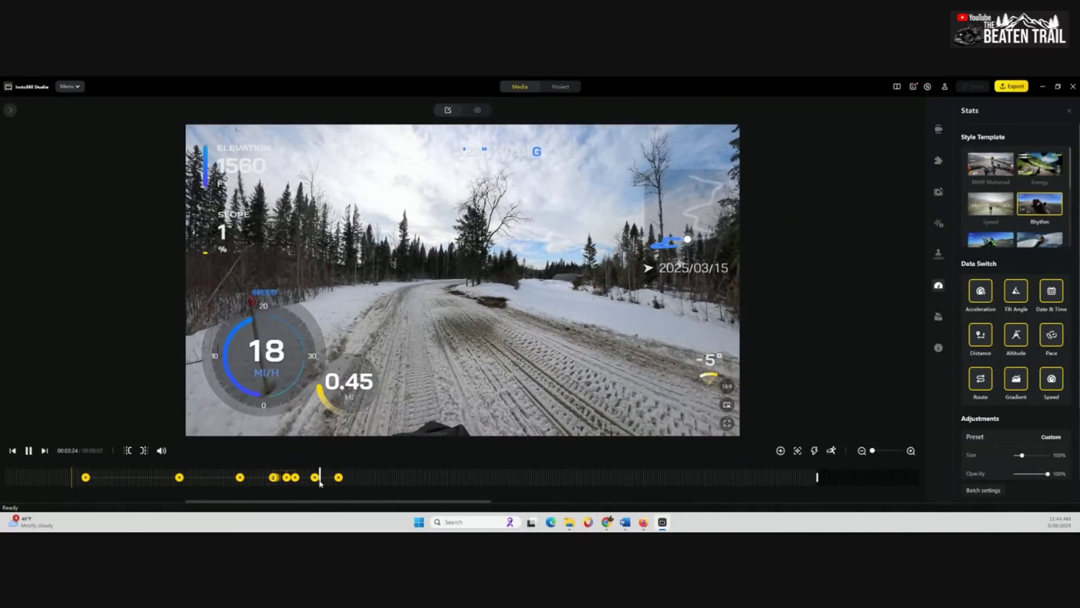
left_click(29, 450)
- Reframe the view at 00:03:47 from behind the rider to face down the trail, and add a keyframe
left_click(362, 477)
left_click_drag(663, 365, 362, 386)
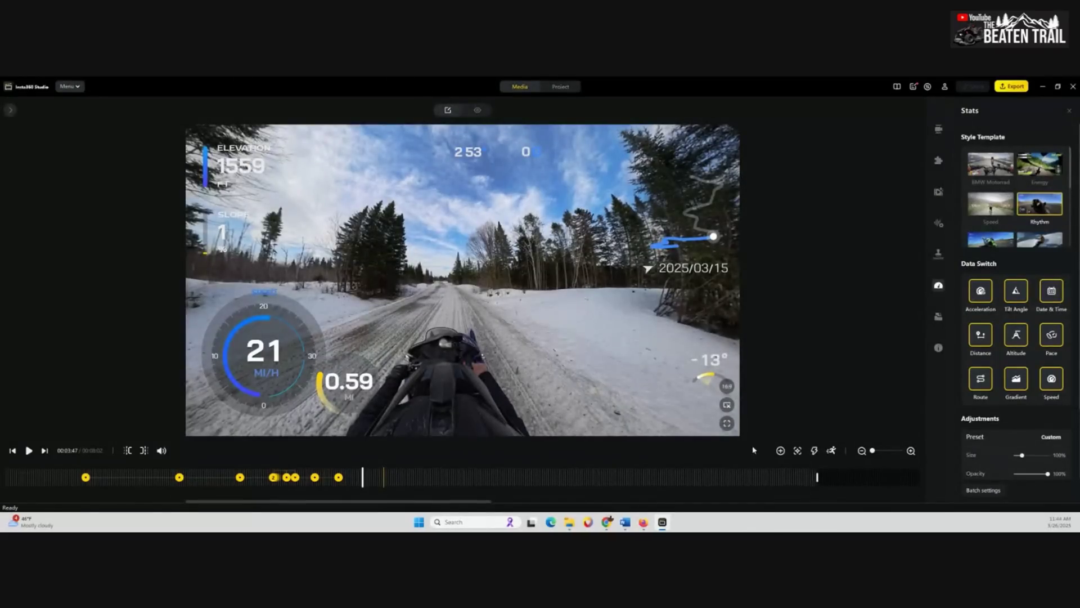
left_click(780, 451)
- Trim the clip to 00:02:47, starting just before the first keyframe and ending just after the last one
left_click(818, 478)
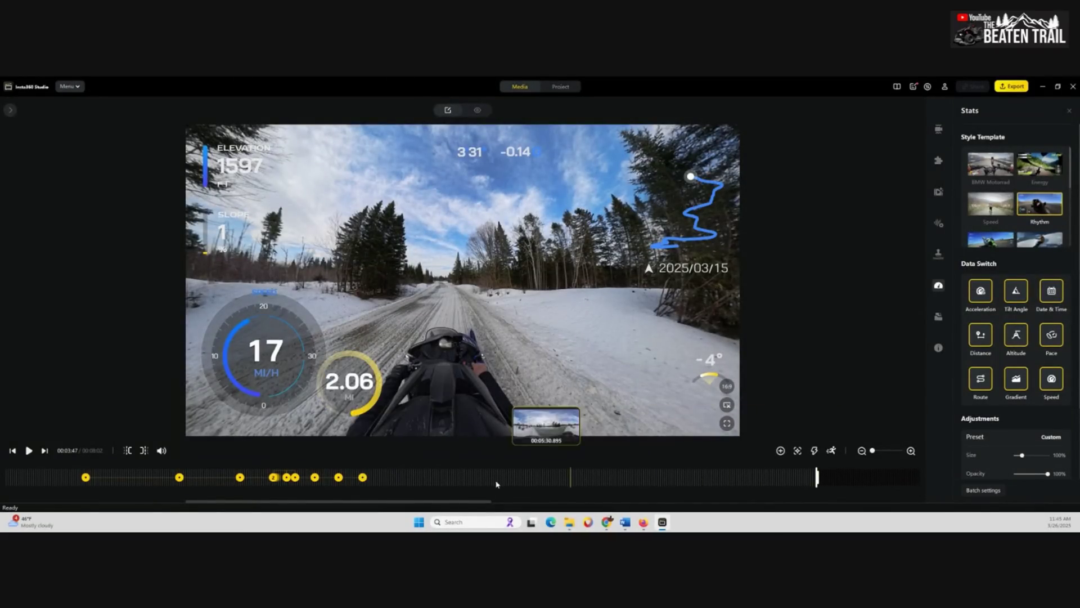
left_click_drag(817, 478, 412, 480)
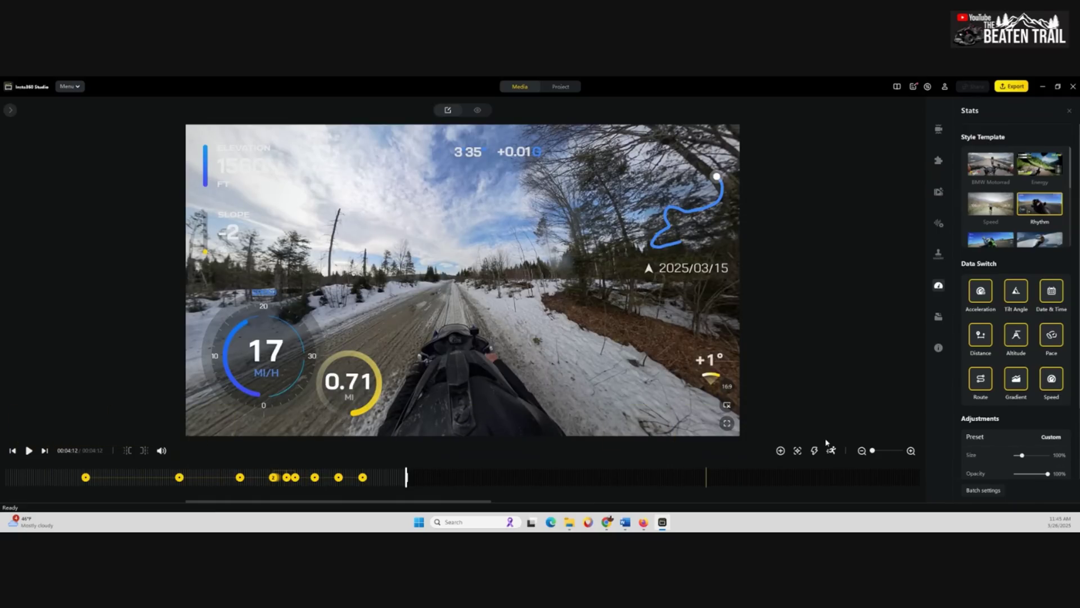
left_click(862, 451)
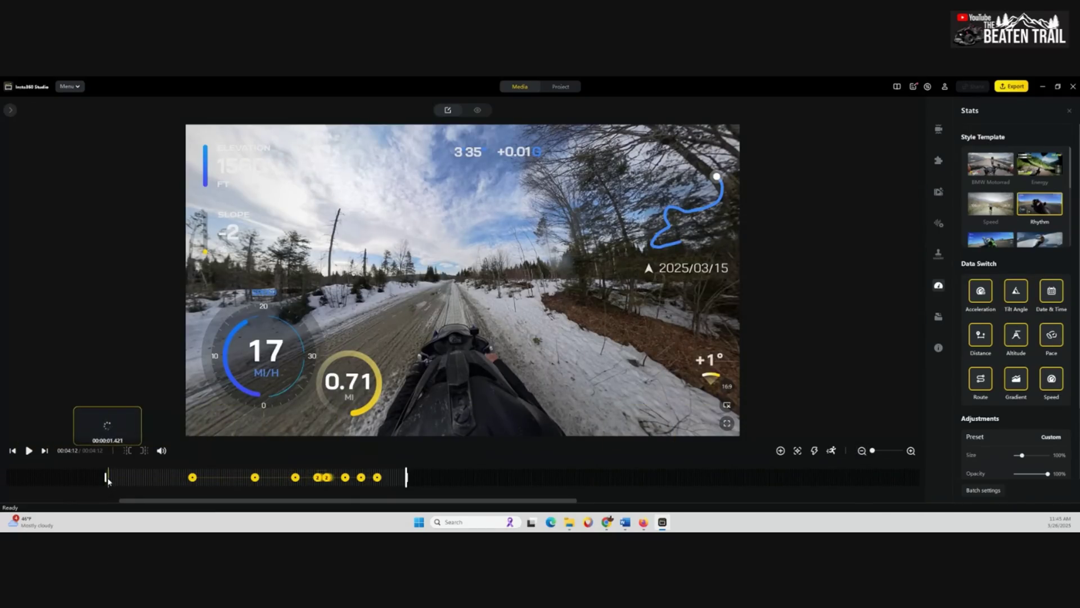
left_click_drag(181, 482, 184, 480)
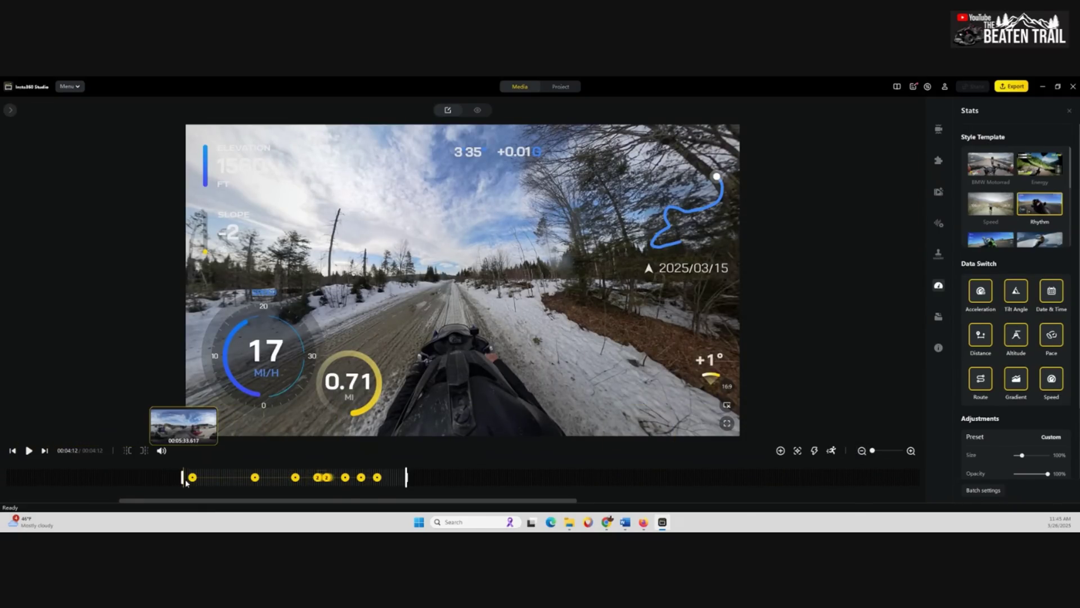
left_click_drag(407, 478, 385, 478)
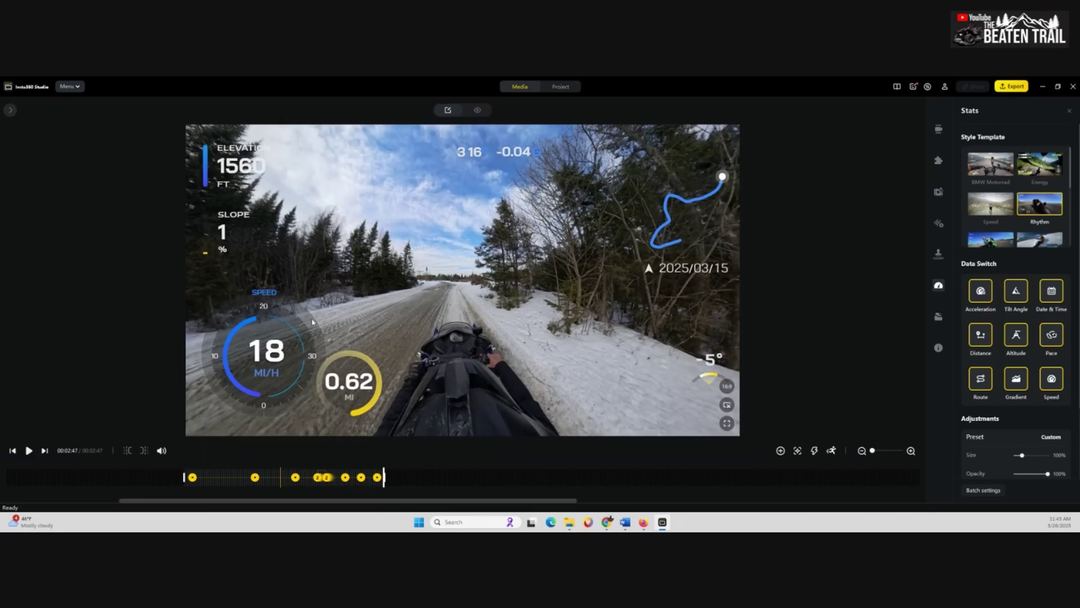
- Export the clip locally as snowmobileride1.mp4 in H.265 at 200 Mbps, and open the export queue in the Task Center
left_click(1007, 86)
left_click(529, 331)
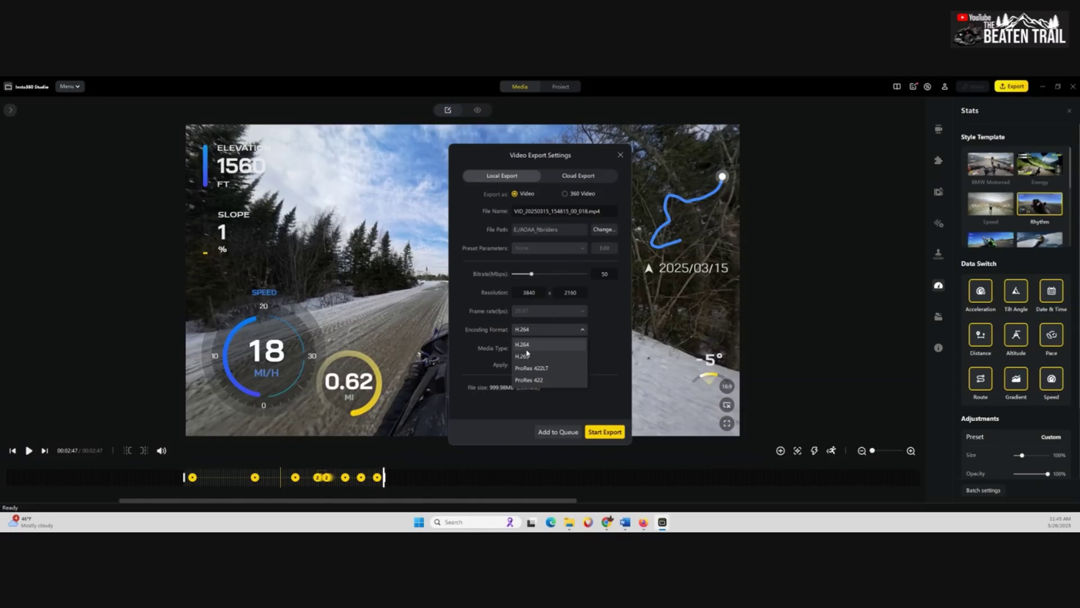
left_click(525, 359)
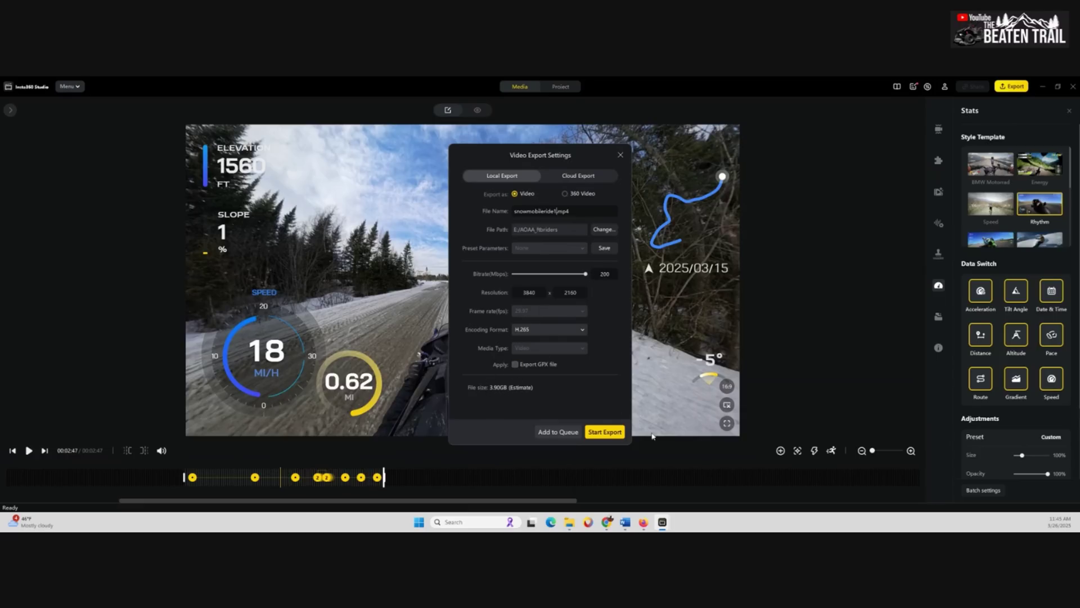
left_click(604, 432)
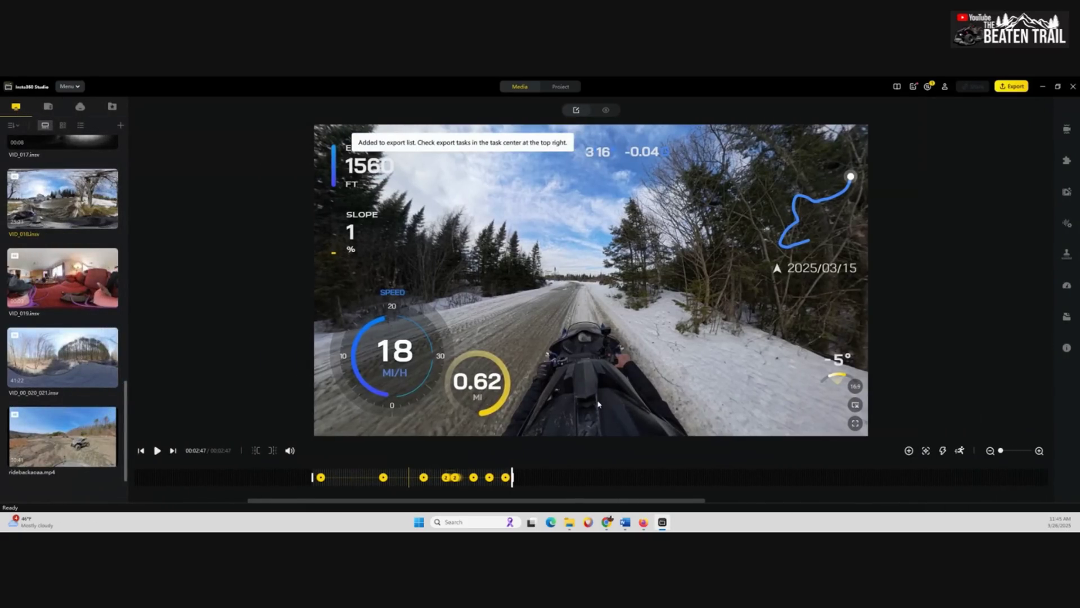
left_click(928, 87)
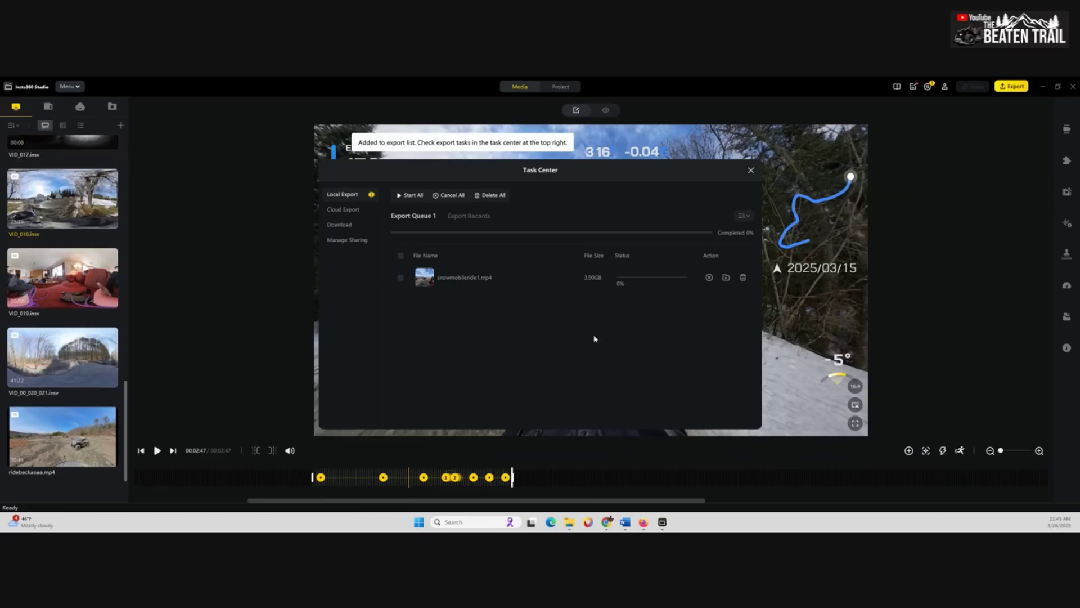